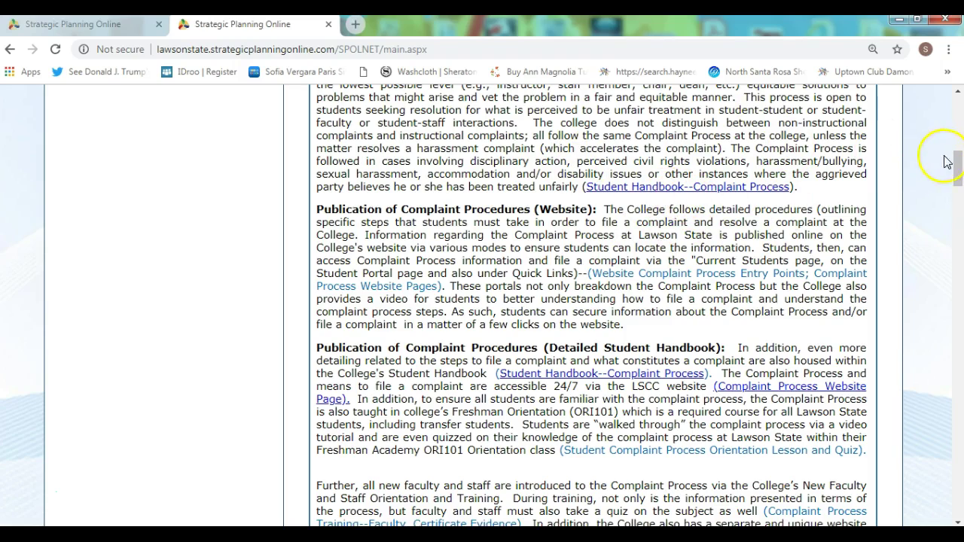
# - View the handbook PDF linked as "Student Handbook--Complaint Process" at the end of the narrative's opening paragraph, and close it again
pyautogui.moveTo(950, 160); pyautogui.dragTo(958, 167)
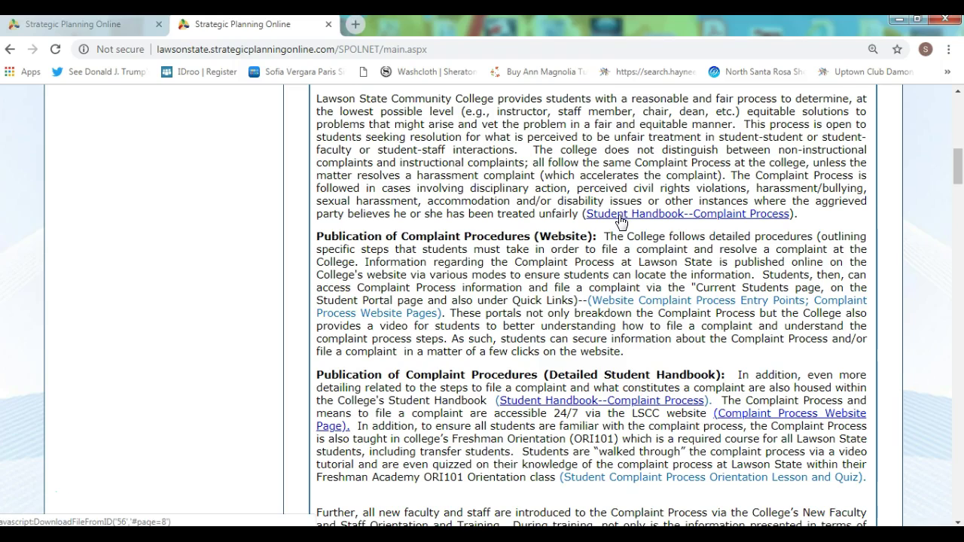
pyautogui.click(645, 214)
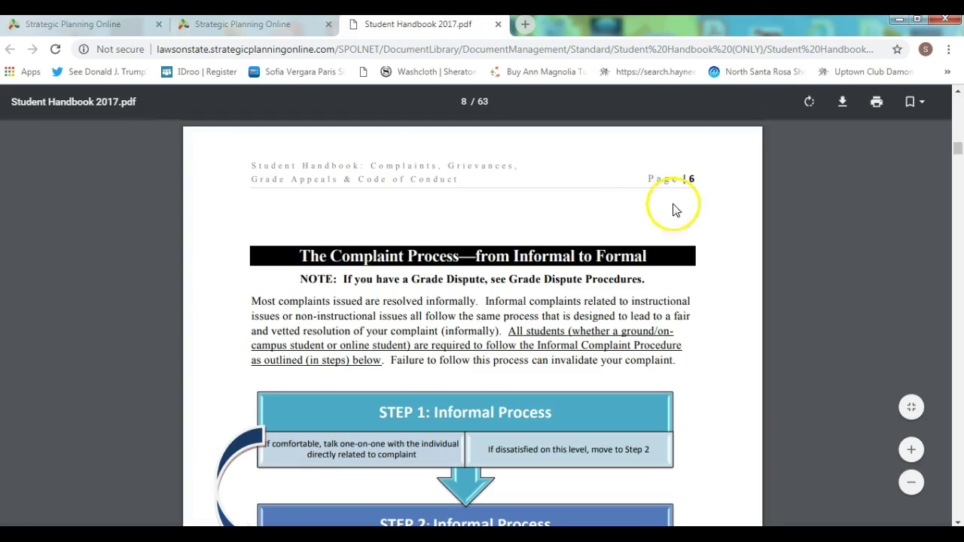
pyautogui.click(498, 25)
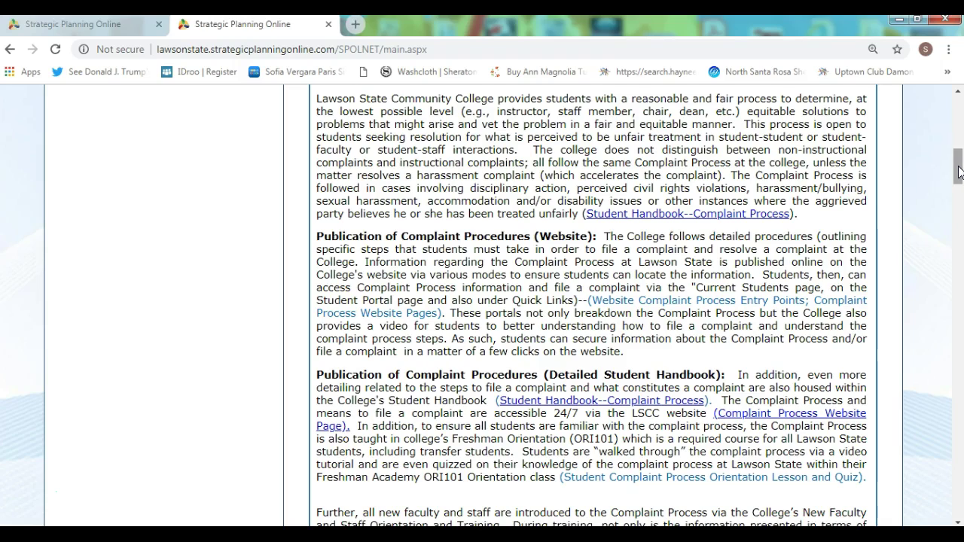
pyautogui.moveTo(959, 171); pyautogui.dragTo(953, 83)
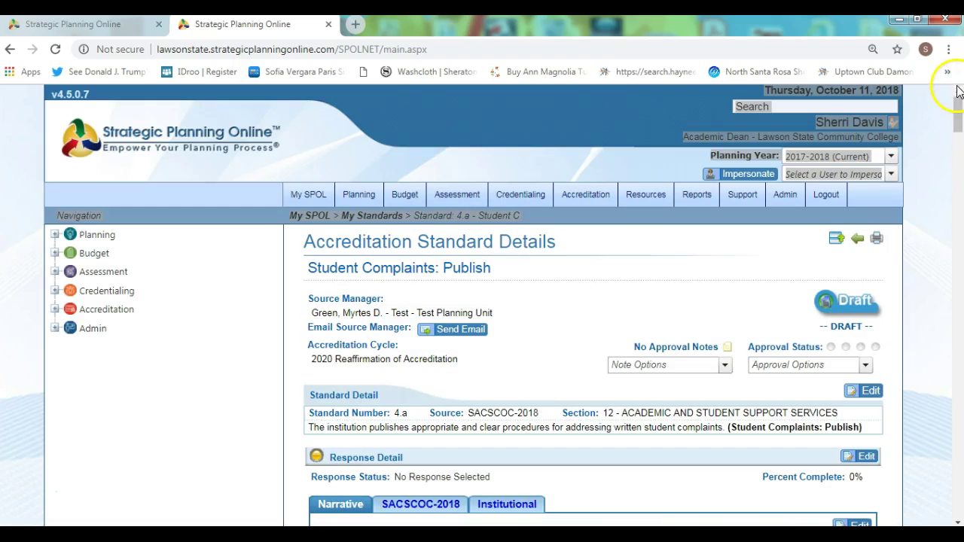
# - In the other Strategic Planning Online session, open standard 4.a Student Complaints: Publish from My Standards under Accreditation
pyautogui.click(86, 30)
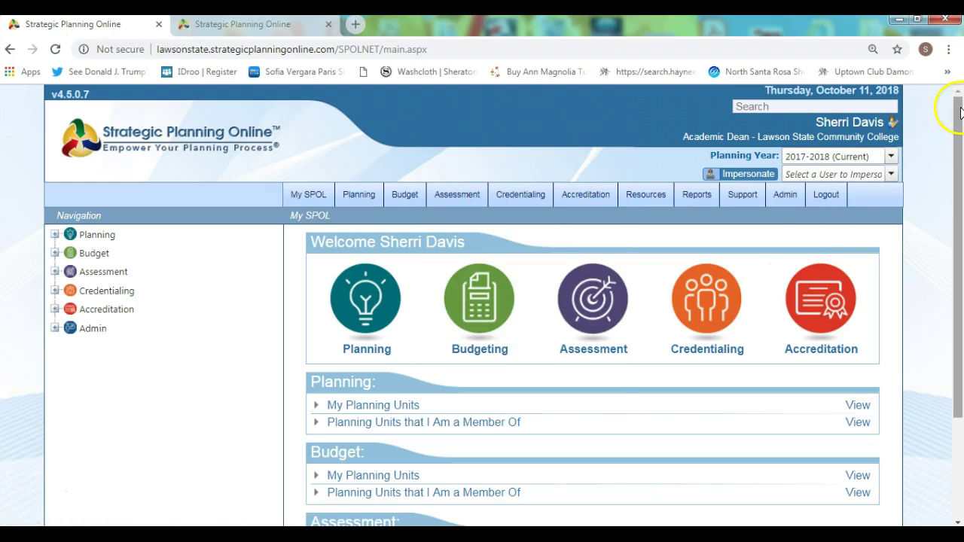
pyautogui.moveTo(961, 113); pyautogui.dragTo(960, 125)
pyautogui.moveTo(601, 177)
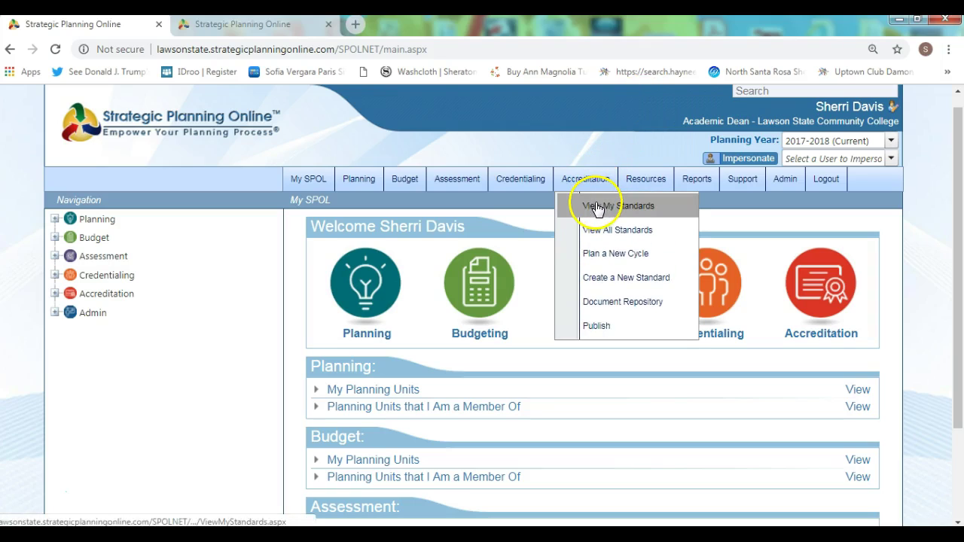
pyautogui.click(618, 206)
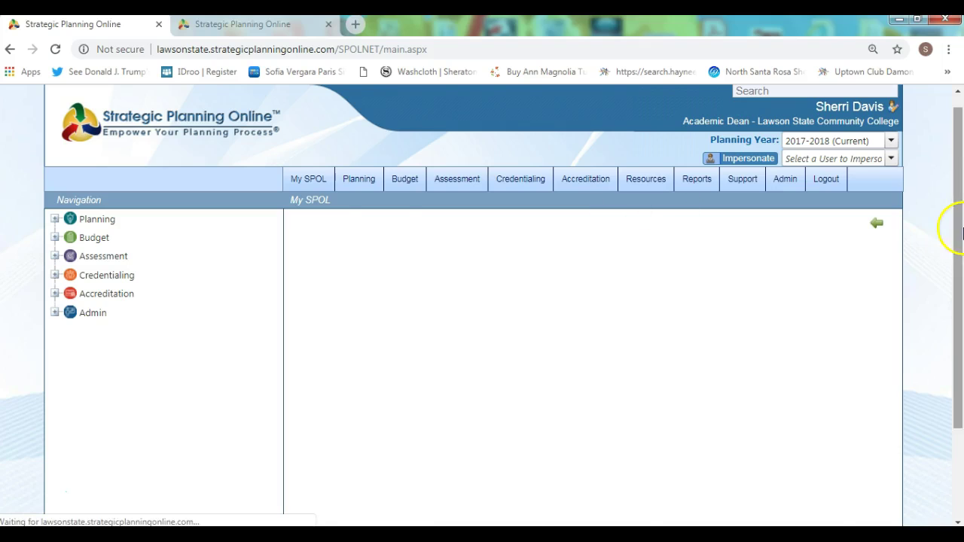
pyautogui.moveTo(959, 133); pyautogui.dragTo(956, 452)
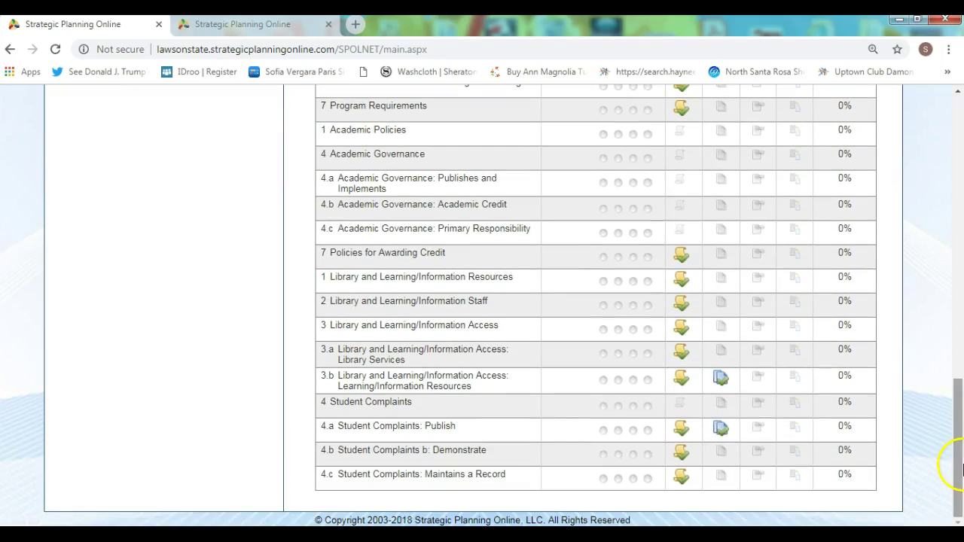
pyautogui.doubleClick(364, 428)
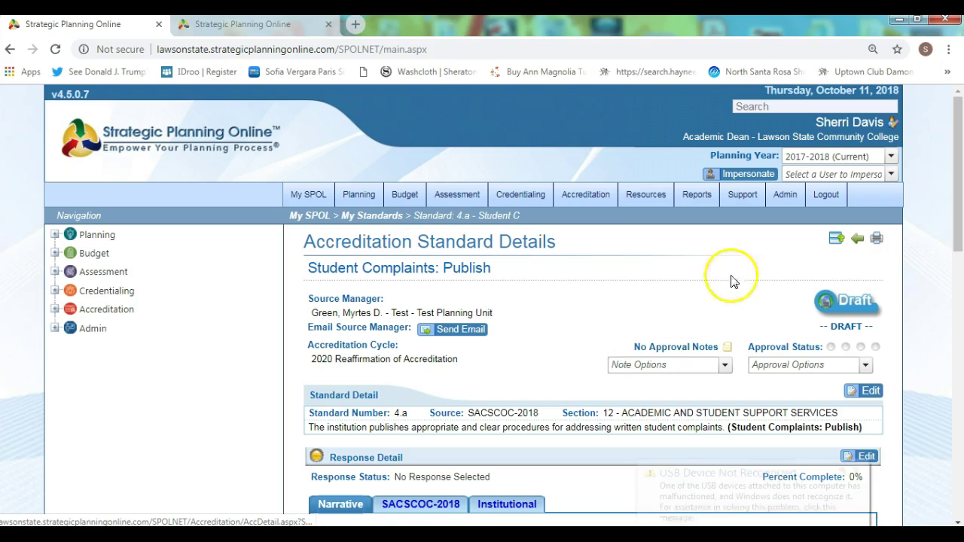
# - Dismiss the USB device notification, open the standard's narrative response for editing and maximize the Edit Response window
pyautogui.moveTo(957, 105); pyautogui.dragTo(958, 141)
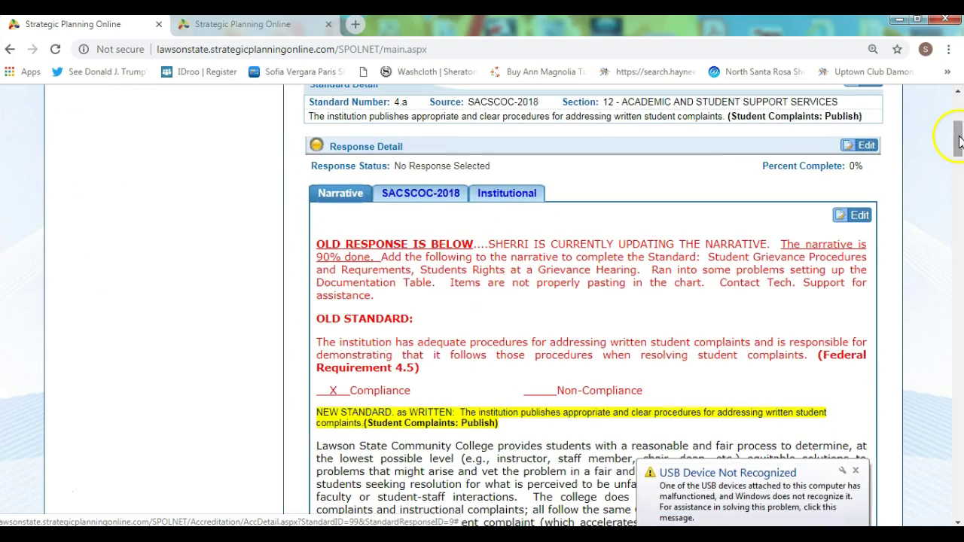
pyautogui.click(856, 470)
pyautogui.moveTo(955, 137); pyautogui.dragTo(961, 158)
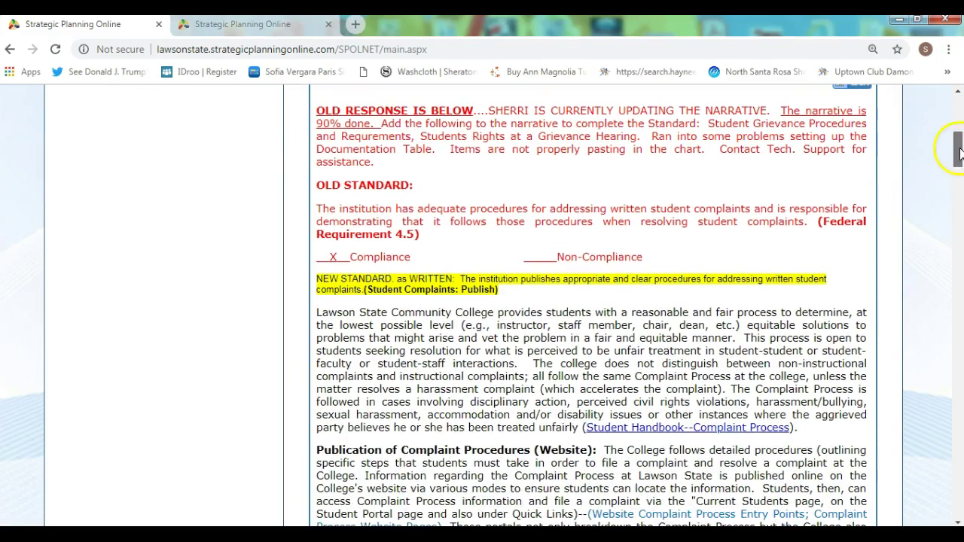
pyautogui.scroll(1, 933, 156)
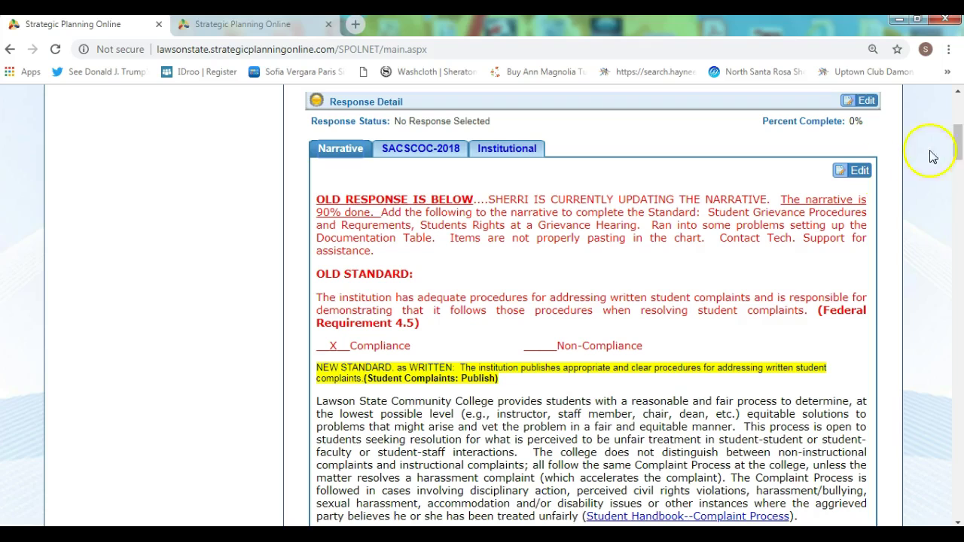
pyautogui.click(861, 172)
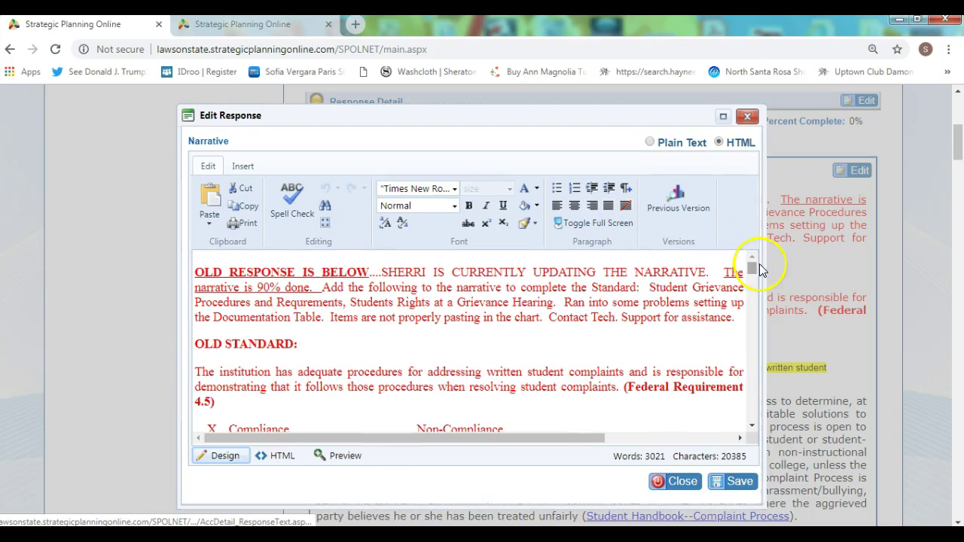
pyautogui.moveTo(754, 269); pyautogui.dragTo(757, 286)
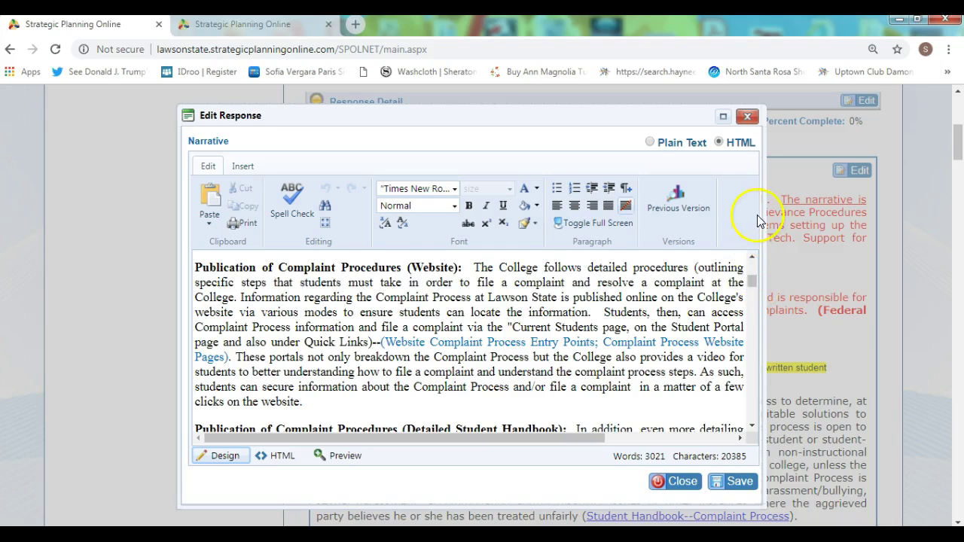
pyautogui.click(723, 116)
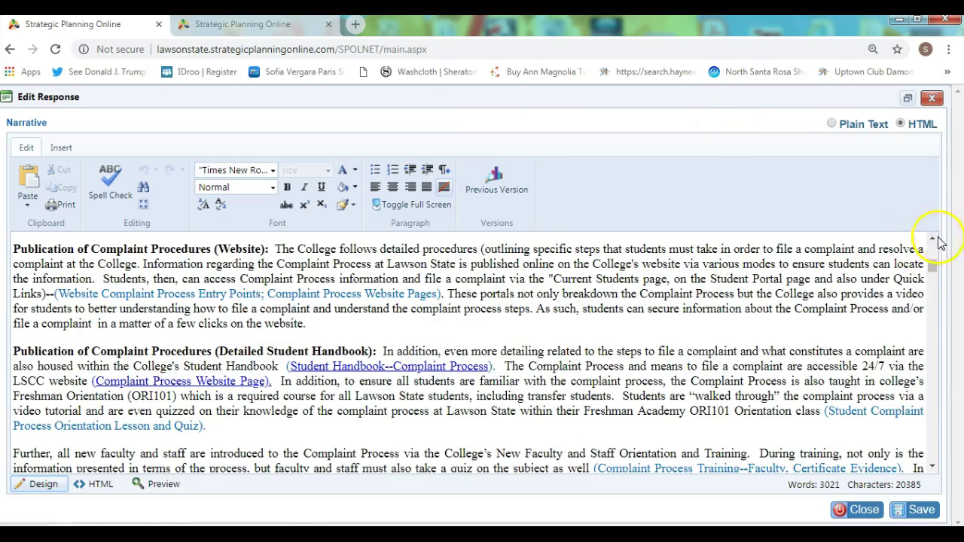
# - Remove the link from the "Student Handbook--Complaint Process" text just above the Publication of Complaint Procedures (Website) paragraph
pyautogui.moveTo(935, 263); pyautogui.dragTo(937, 277)
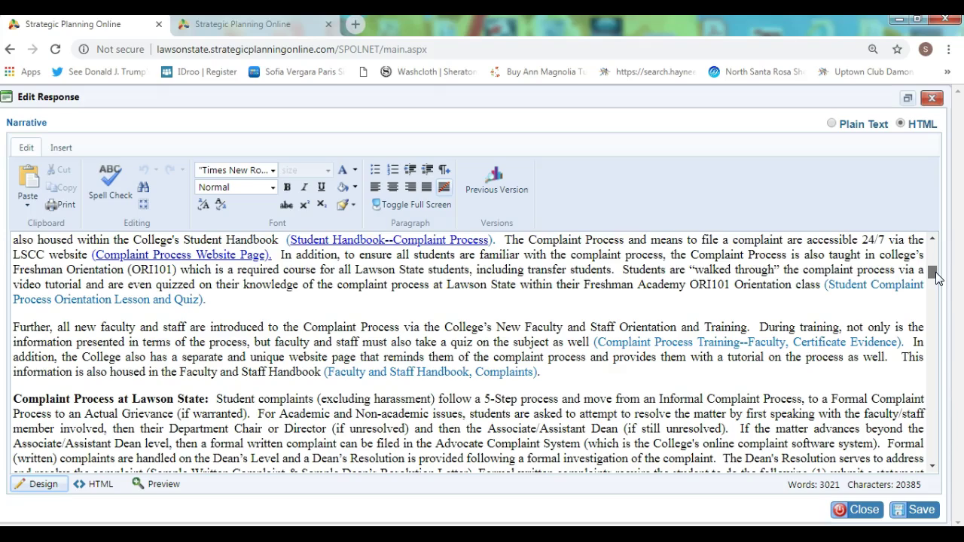
pyautogui.moveTo(935, 277)
pyautogui.mouseDown()
pyautogui.moveTo(936, 290)
pyautogui.moveTo(940, 263)
pyautogui.mouseUp()
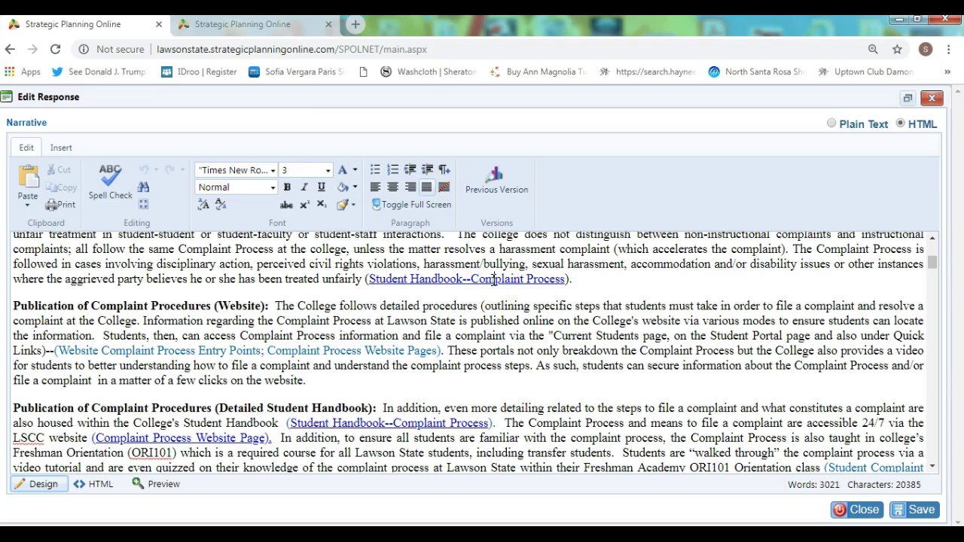
pyautogui.rightClick(494, 280)
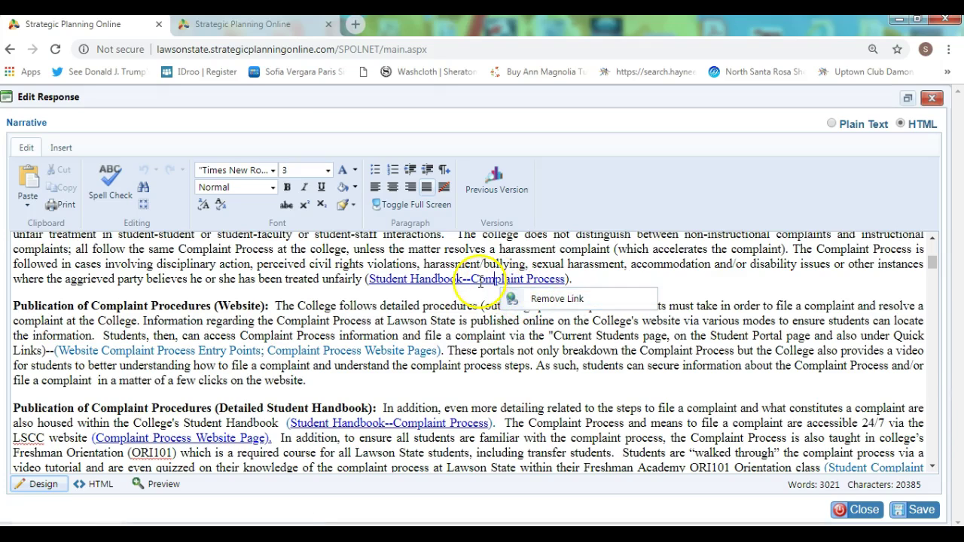
pyautogui.click(539, 301)
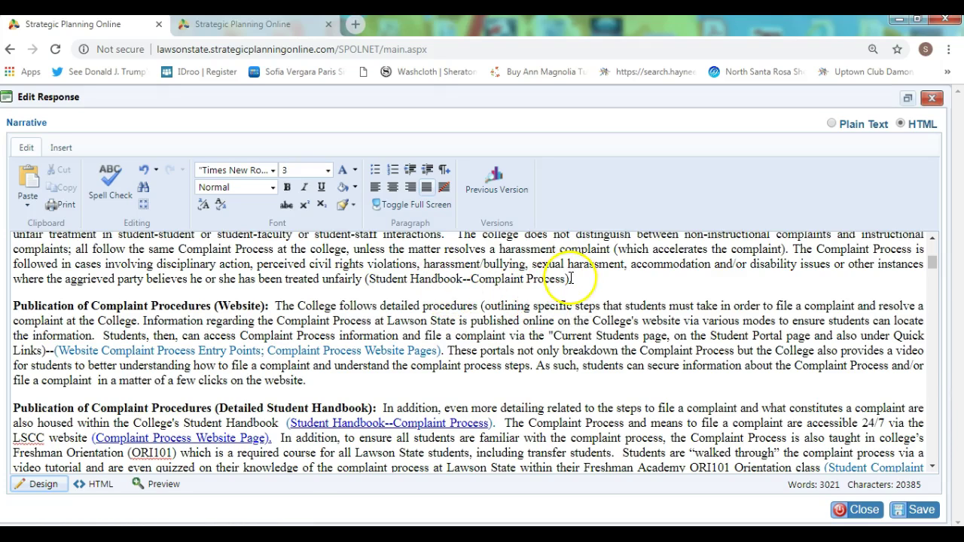
# - Start adding a document link to Student Handbook 2017.pdf on the parenthesized "(Student Handbook--Complaint Process)" text that has no link
pyautogui.moveTo(569, 279); pyautogui.dragTo(364, 283)
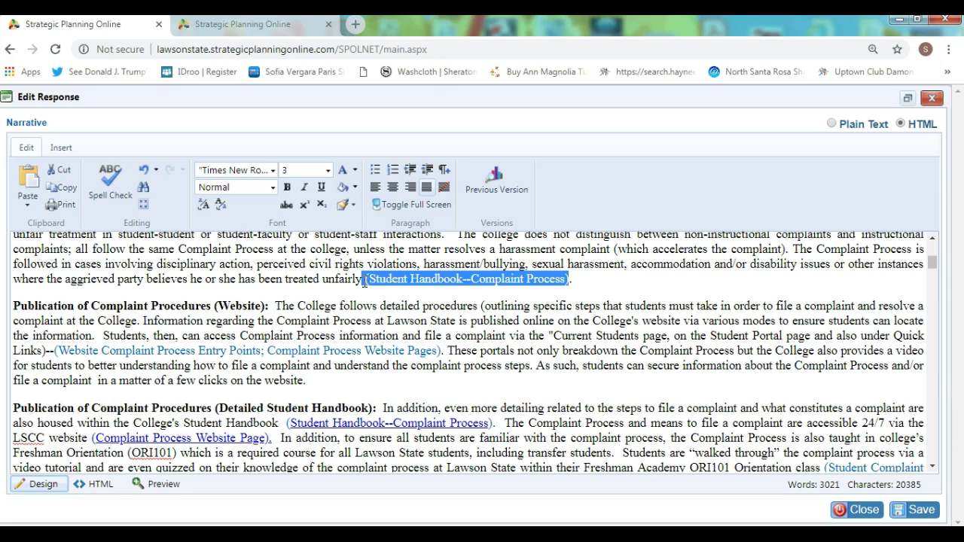
pyautogui.click(396, 291)
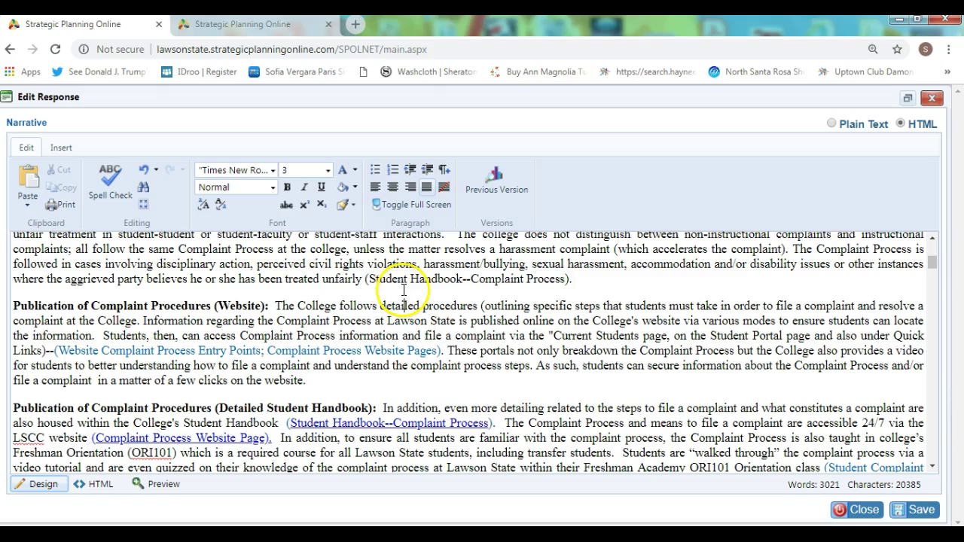
pyautogui.moveTo(366, 279); pyautogui.dragTo(570, 278)
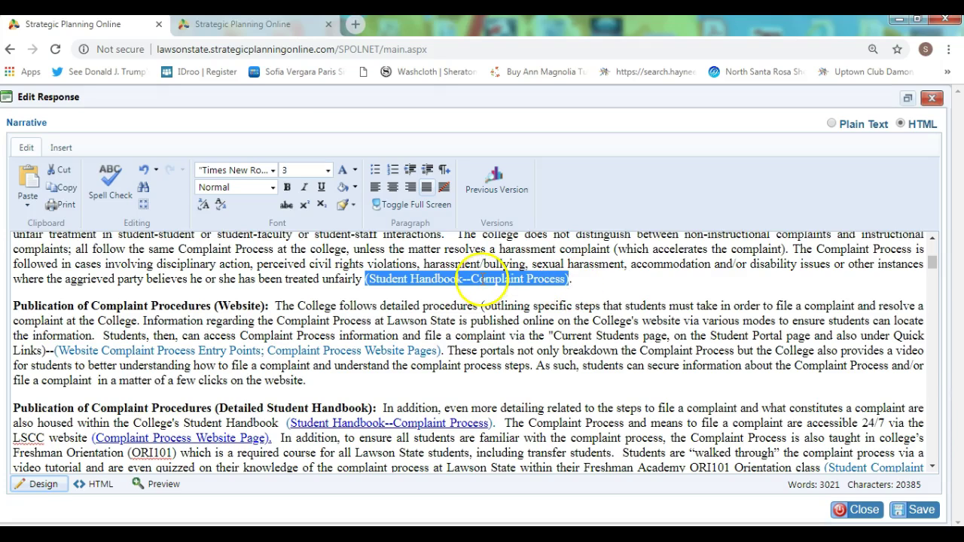
pyautogui.click(62, 149)
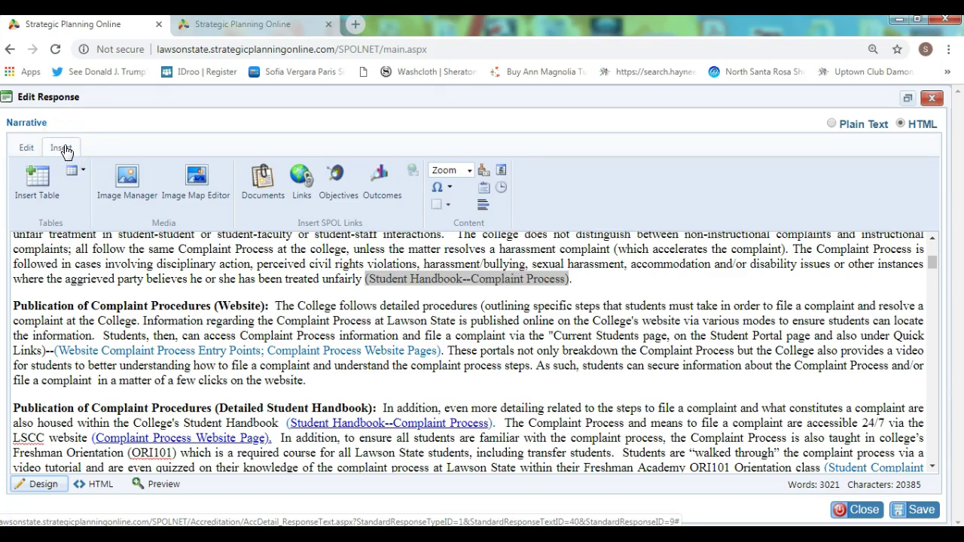
pyautogui.click(261, 179)
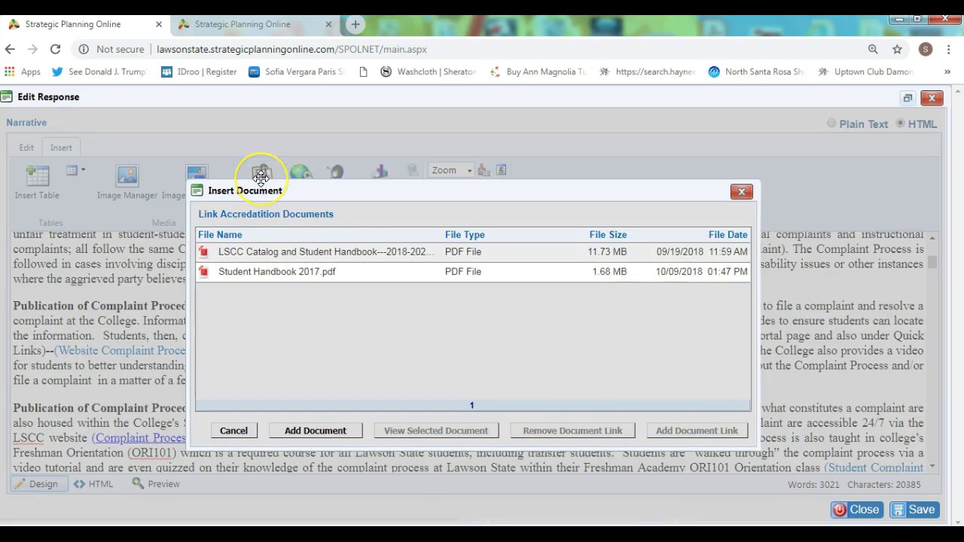
pyautogui.click(265, 274)
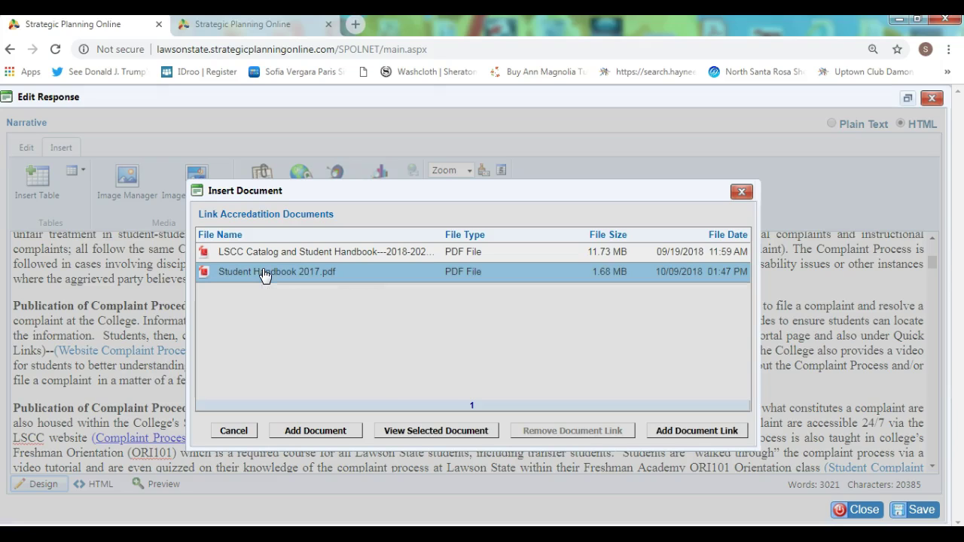
pyautogui.click(269, 254)
pyautogui.click(280, 274)
pyautogui.click(280, 252)
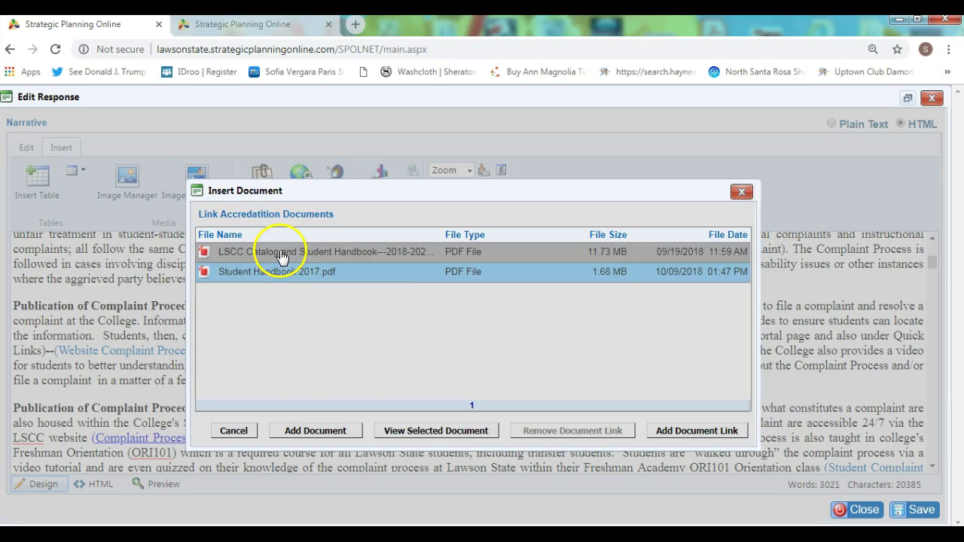
pyautogui.click(281, 275)
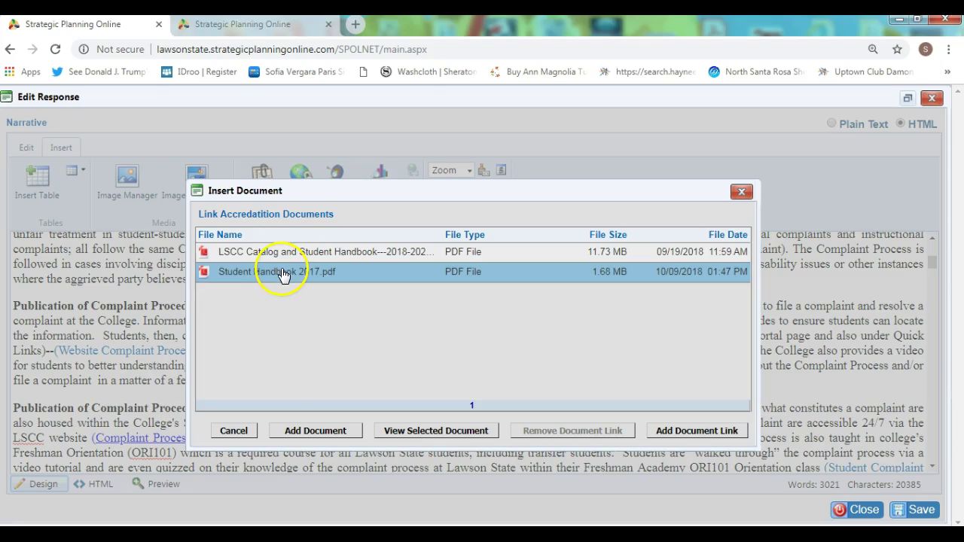
pyautogui.click(689, 436)
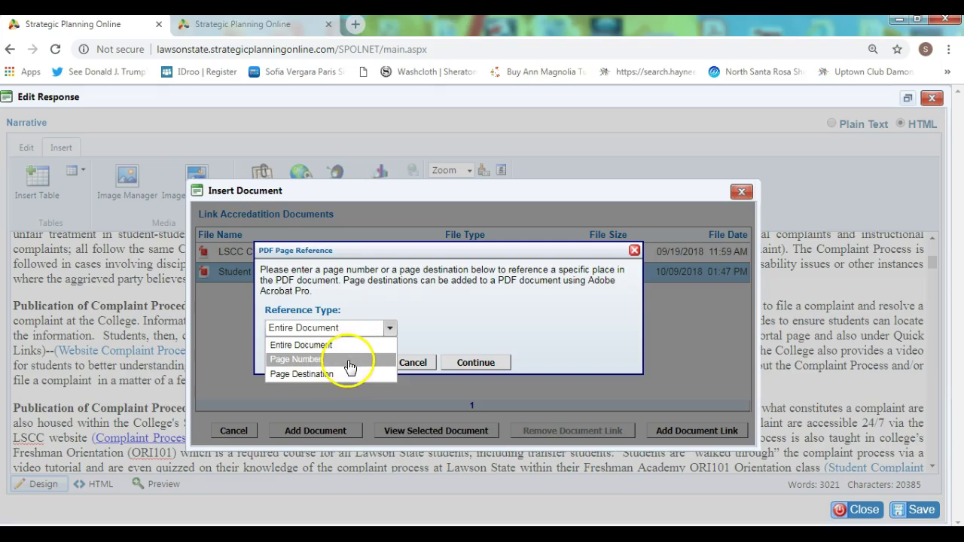
# - Set the PDF reference type to Page Number with page 8 and insert the document link
pyautogui.click(348, 368)
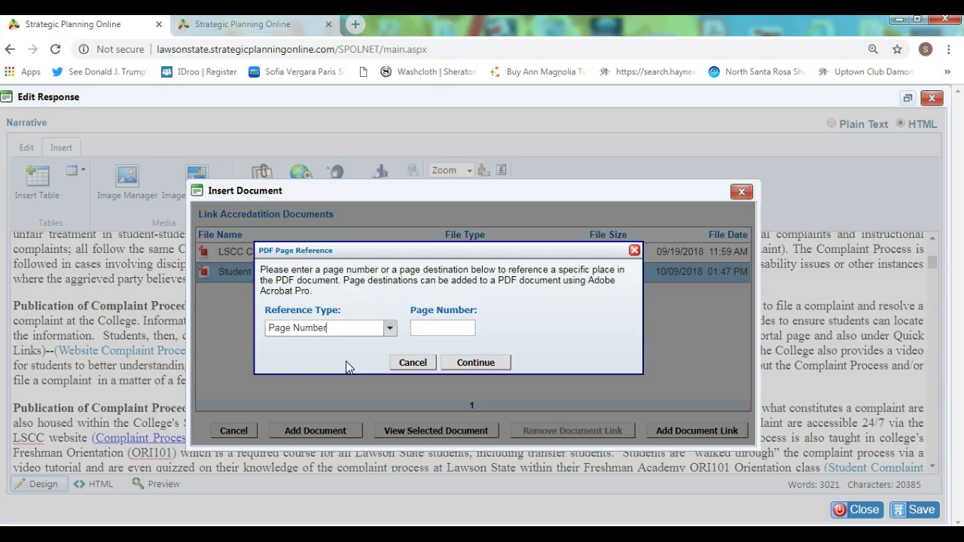
pyautogui.click(429, 326)
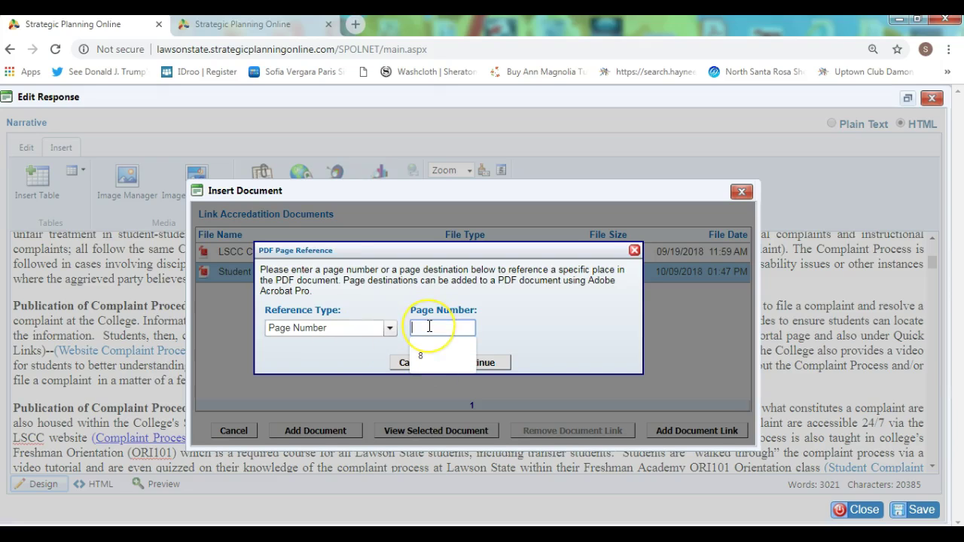
pyautogui.write('1')
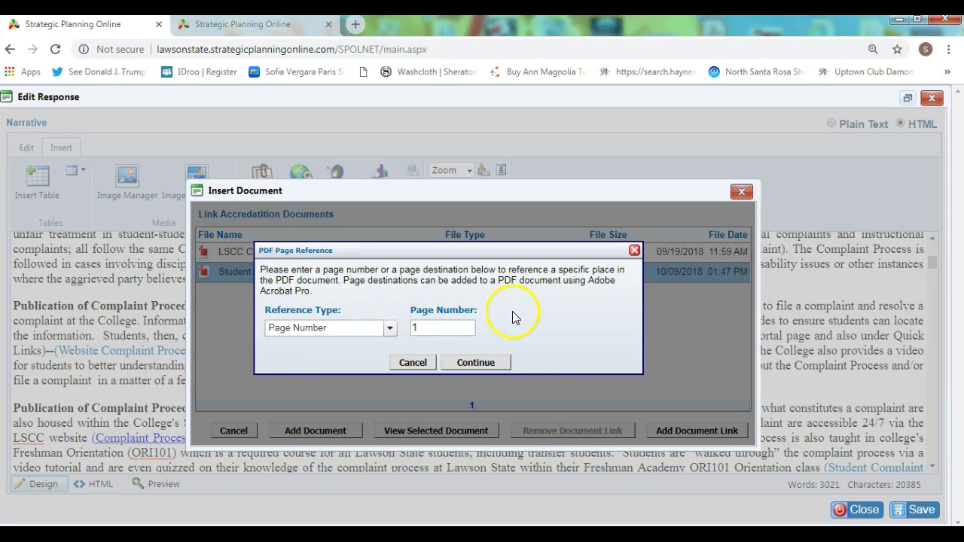
pyautogui.moveTo(428, 329); pyautogui.dragTo(391, 337)
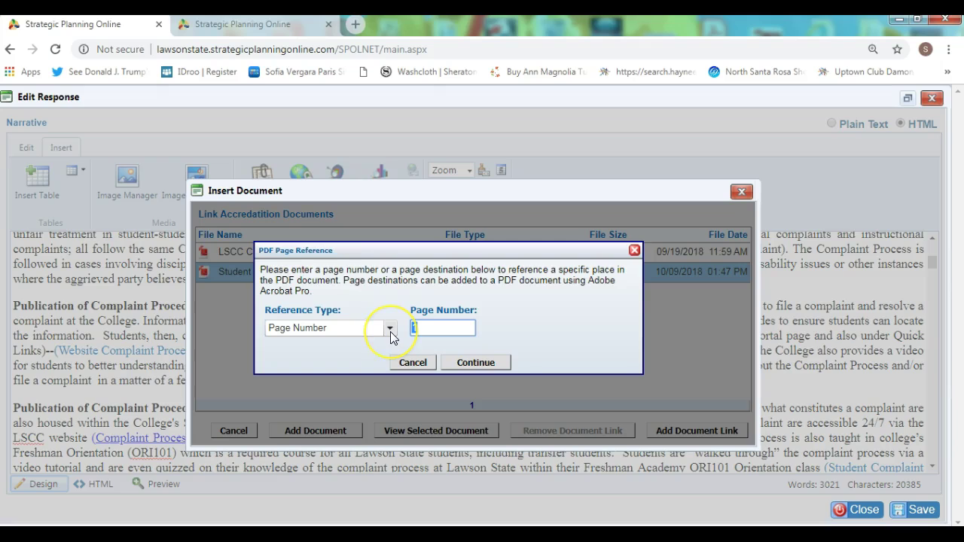
pyautogui.write('8')
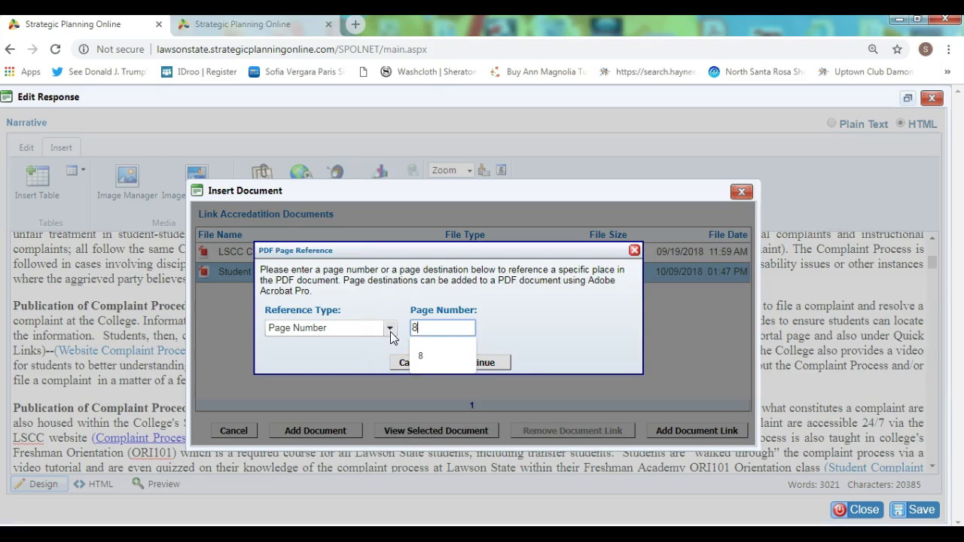
pyautogui.click(561, 341)
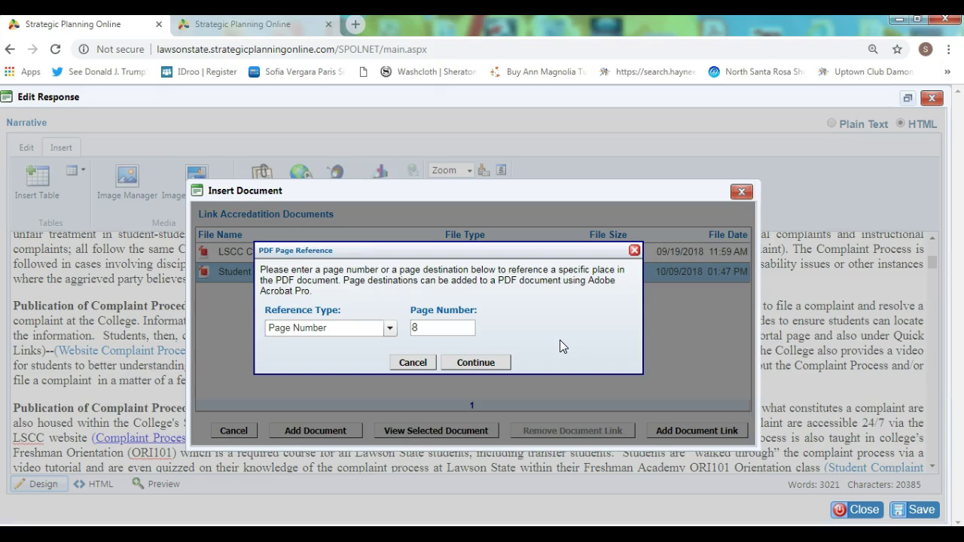
pyautogui.click(476, 363)
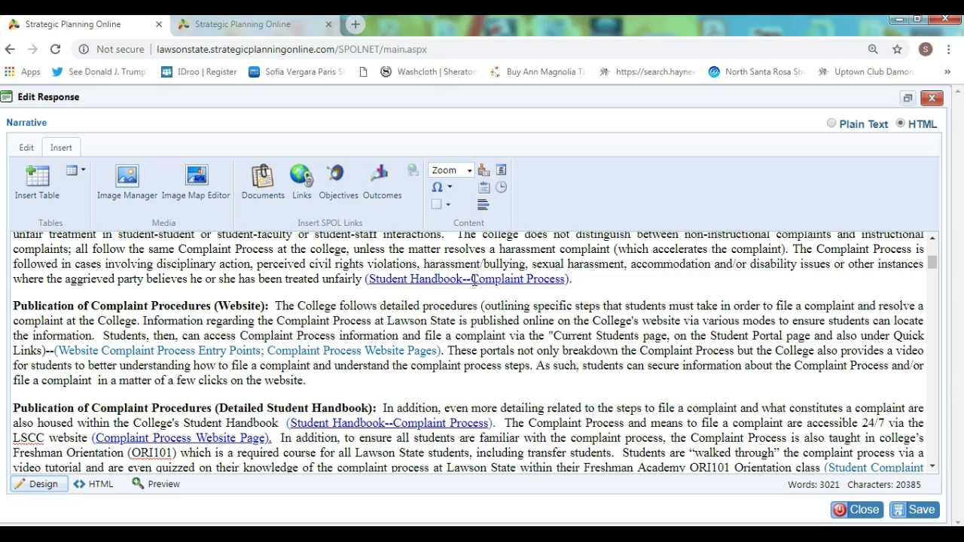
# - Save and close the narrative response, and open its first Student Handbook--Complaint Process link to check the target page
pyautogui.click(922, 511)
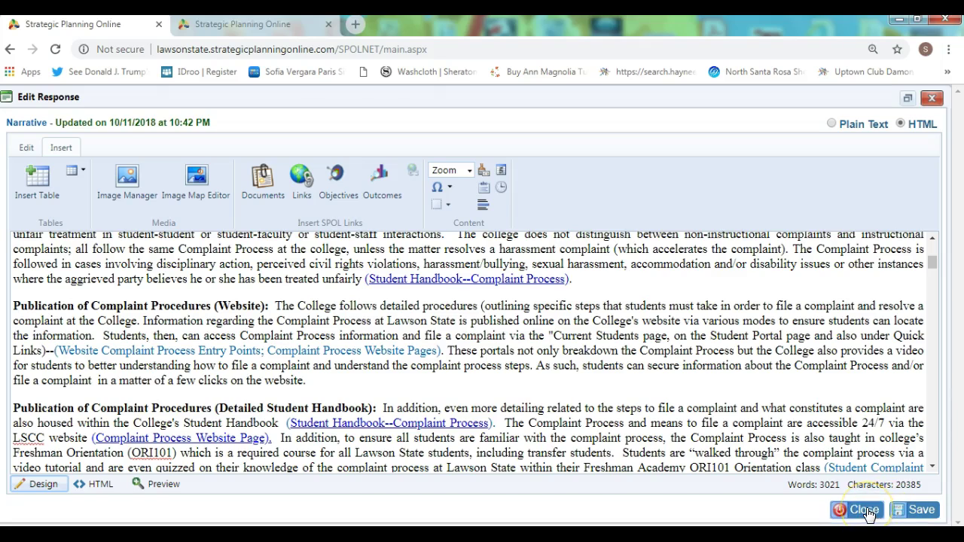
pyautogui.click(864, 510)
pyautogui.moveTo(957, 158); pyautogui.dragTo(958, 170)
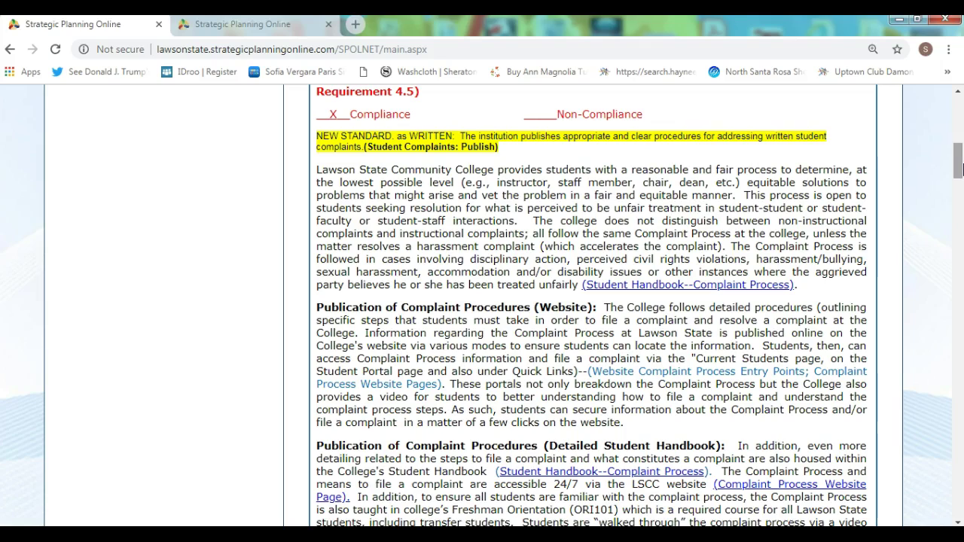
pyautogui.click(676, 287)
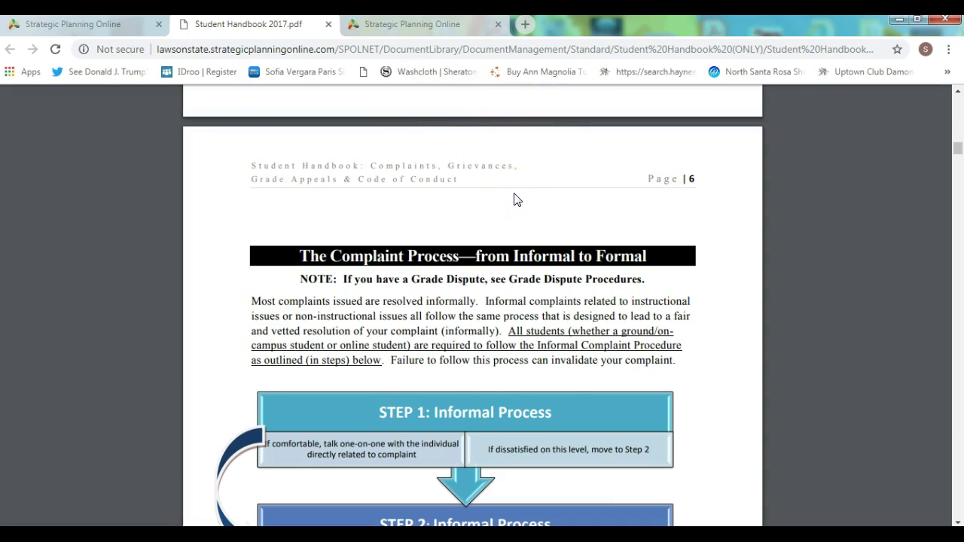
# - Return to the accreditation standard's browser tab and reopen the narrative response for editing
pyautogui.click(426, 26)
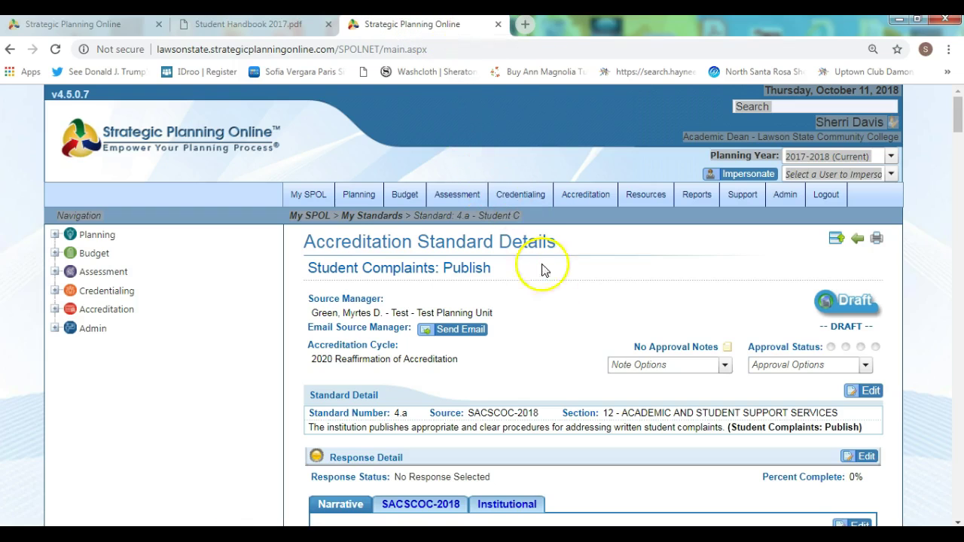
pyautogui.moveTo(960, 112); pyautogui.dragTo(961, 169)
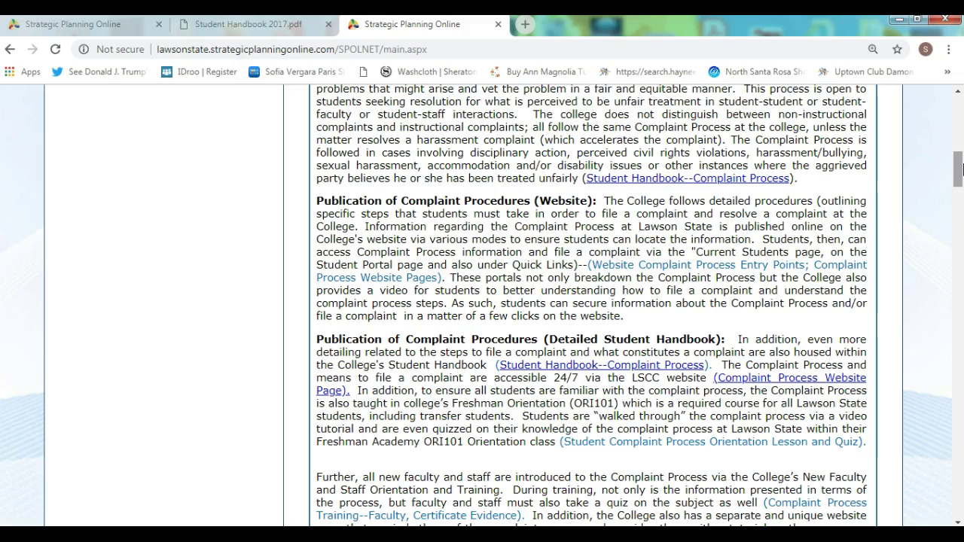
pyautogui.moveTo(961, 169); pyautogui.dragTo(960, 162)
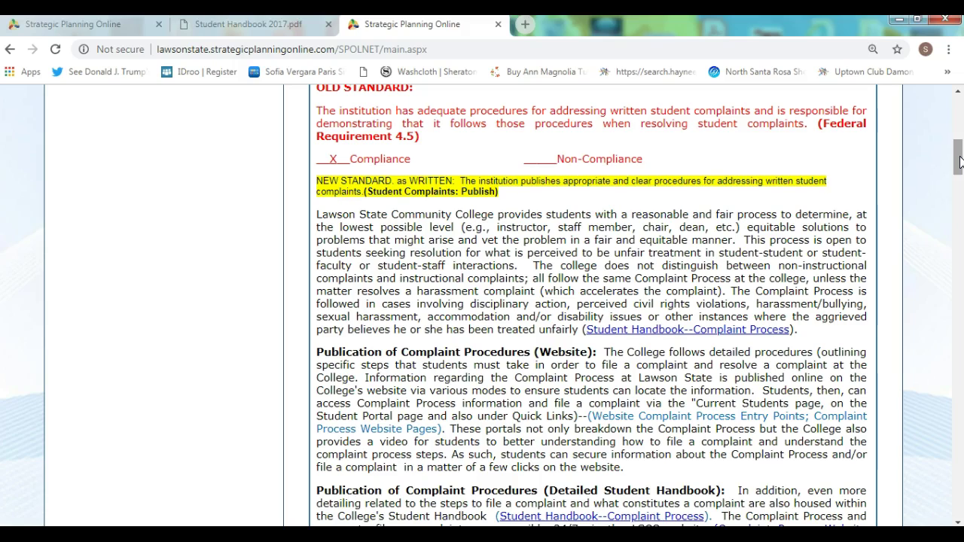
pyautogui.moveTo(961, 162); pyautogui.dragTo(955, 146)
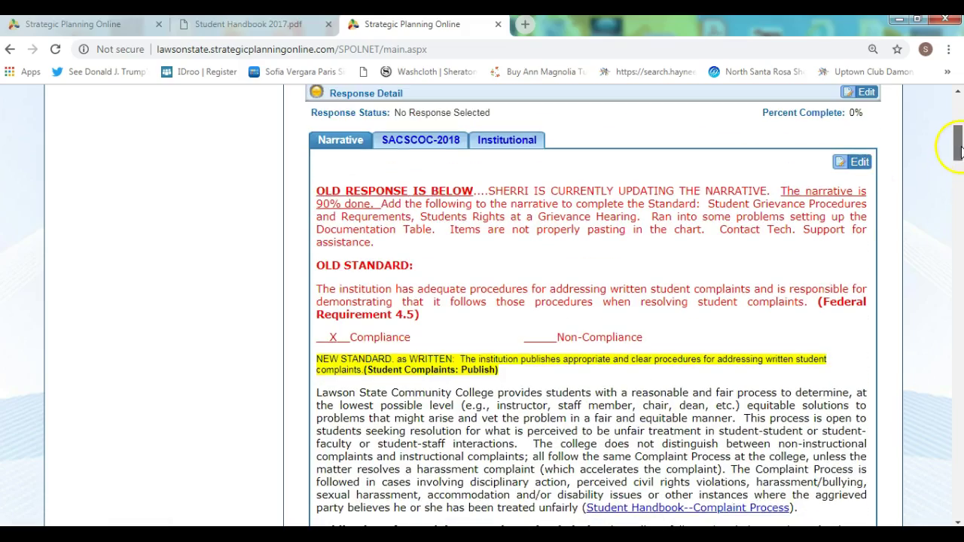
pyautogui.click(857, 163)
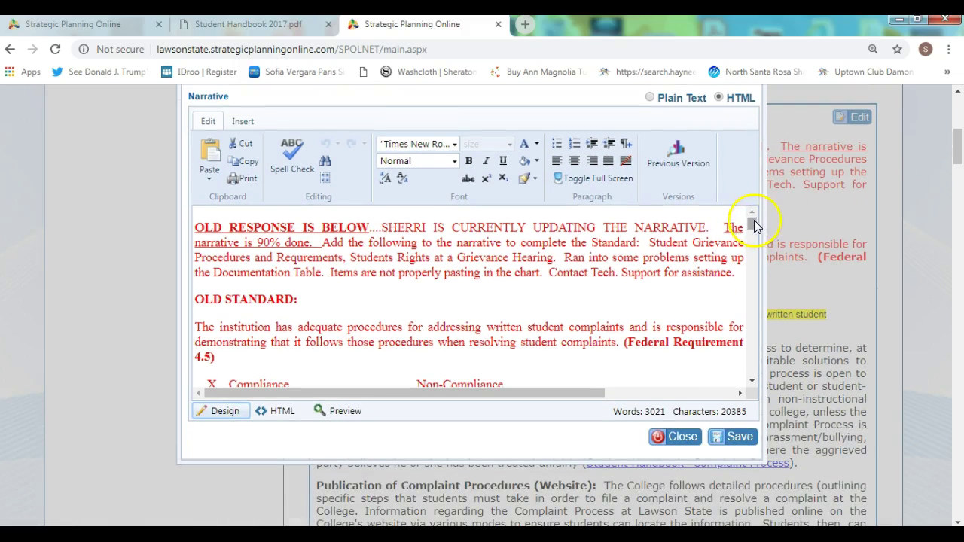
# - Remove the link from the "(Student Handbook--Complaint Process)" text just above the Publication of Complaint Procedures (Website) paragraph
pyautogui.moveTo(754, 223); pyautogui.dragTo(753, 232)
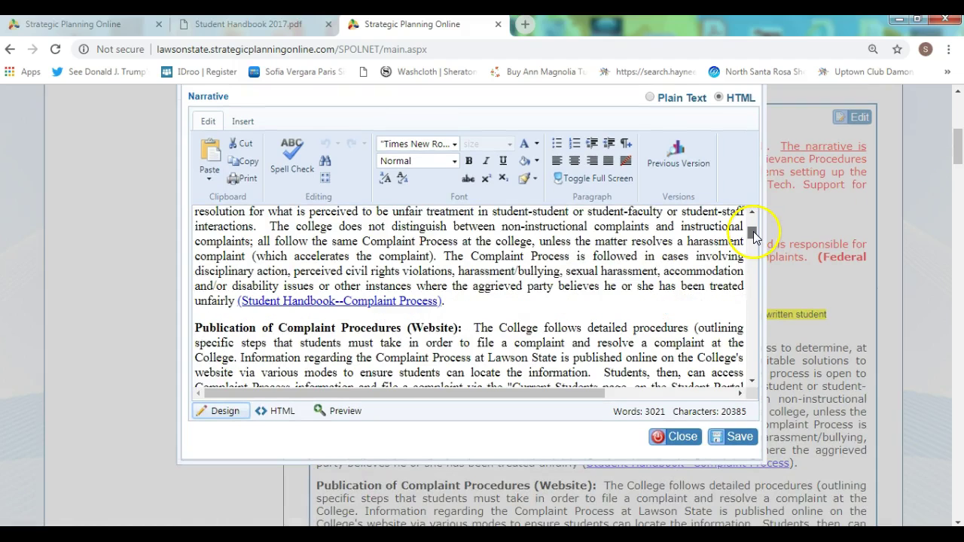
pyautogui.click(380, 303)
pyautogui.rightClick(380, 308)
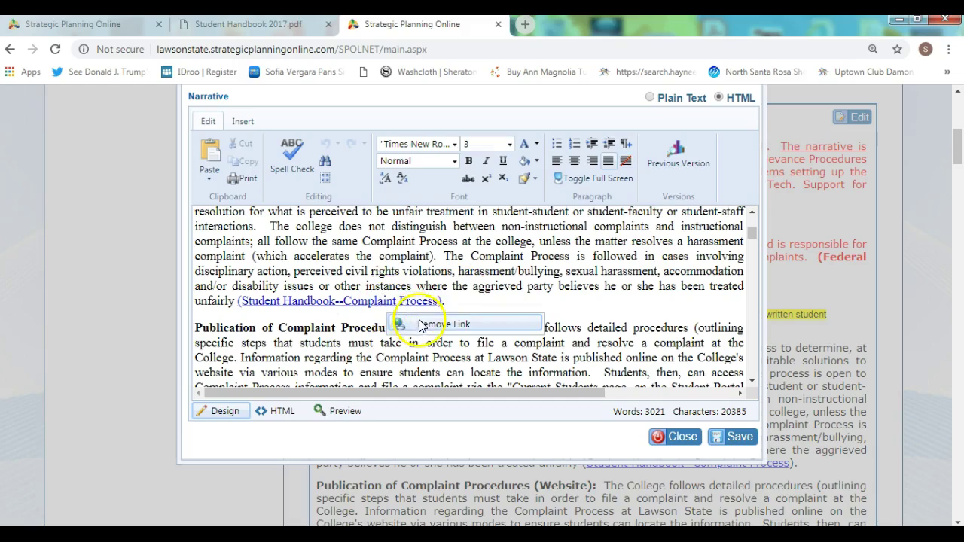
pyautogui.click(460, 322)
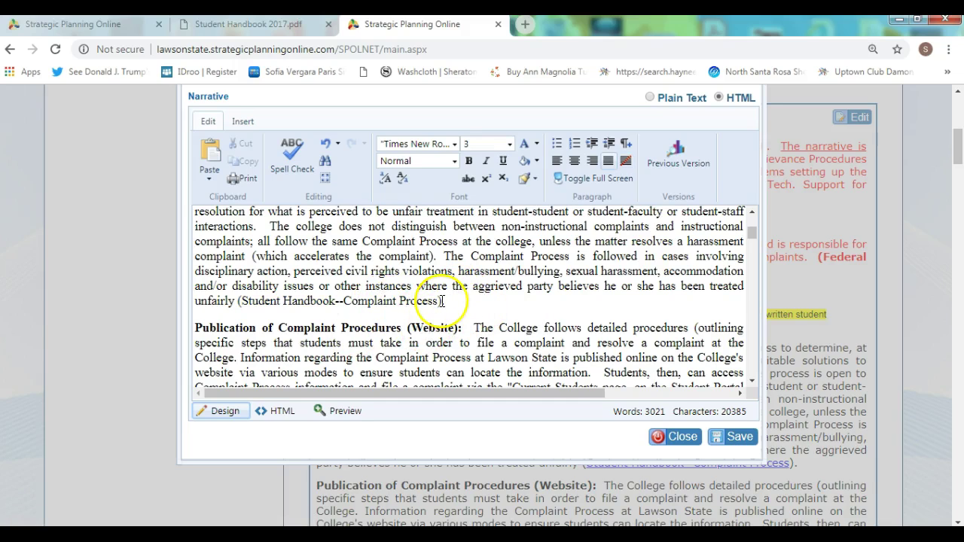
# - Start a document link to Student Handbook 2017.pdf on the whole unlinked "(Student Handbook--Complaint Process)" text, including its parentheses
pyautogui.moveTo(443, 300); pyautogui.dragTo(238, 303)
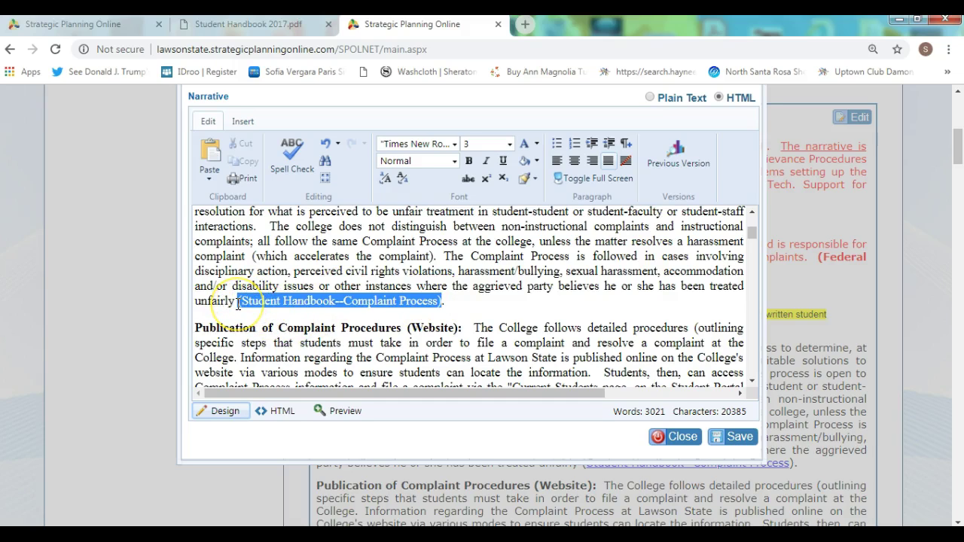
pyautogui.click(263, 226)
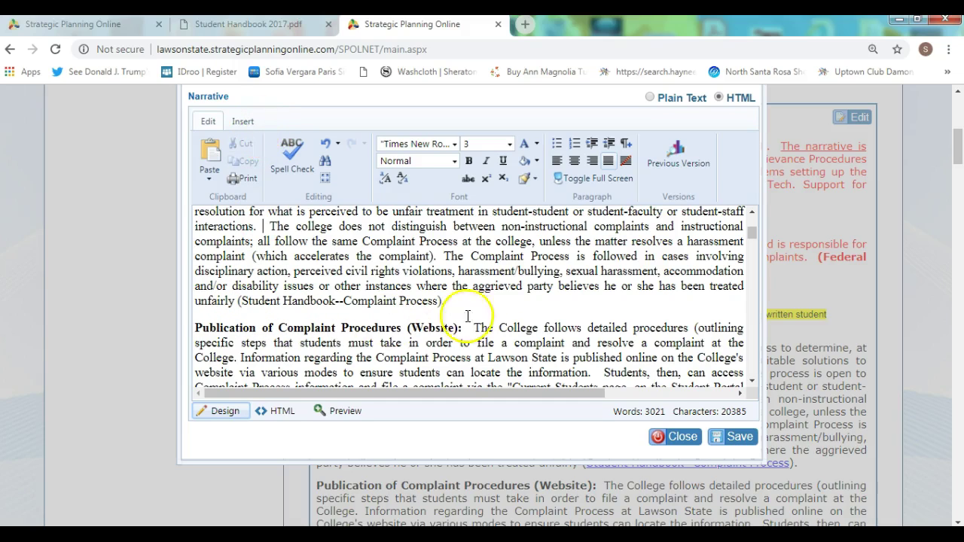
pyautogui.moveTo(442, 301); pyautogui.dragTo(238, 307)
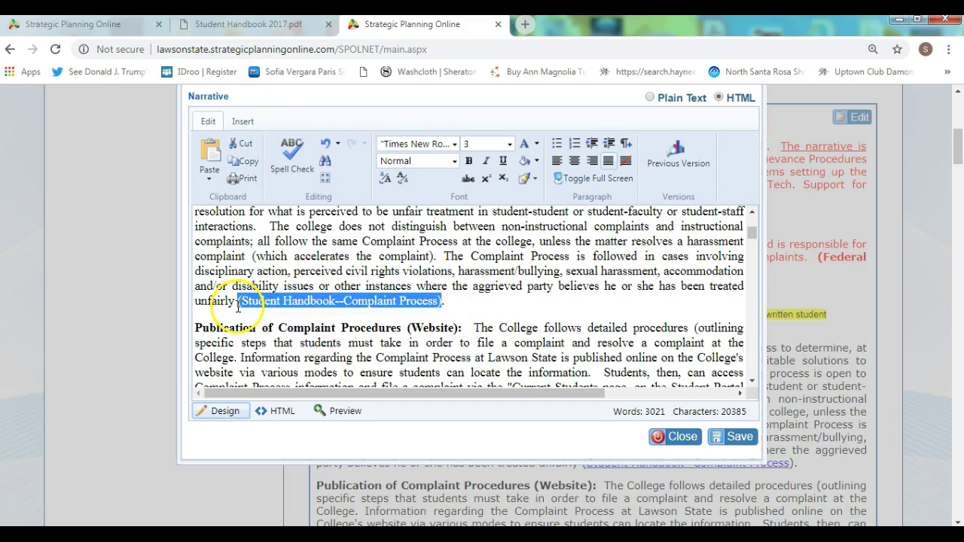
pyautogui.click(238, 306)
pyautogui.moveTo(239, 302); pyautogui.dragTo(441, 302)
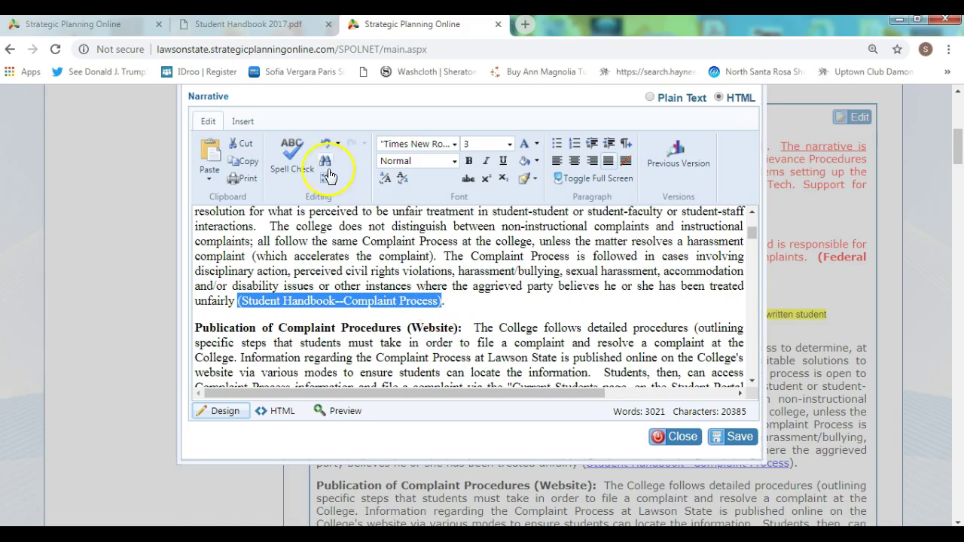
pyautogui.click(243, 122)
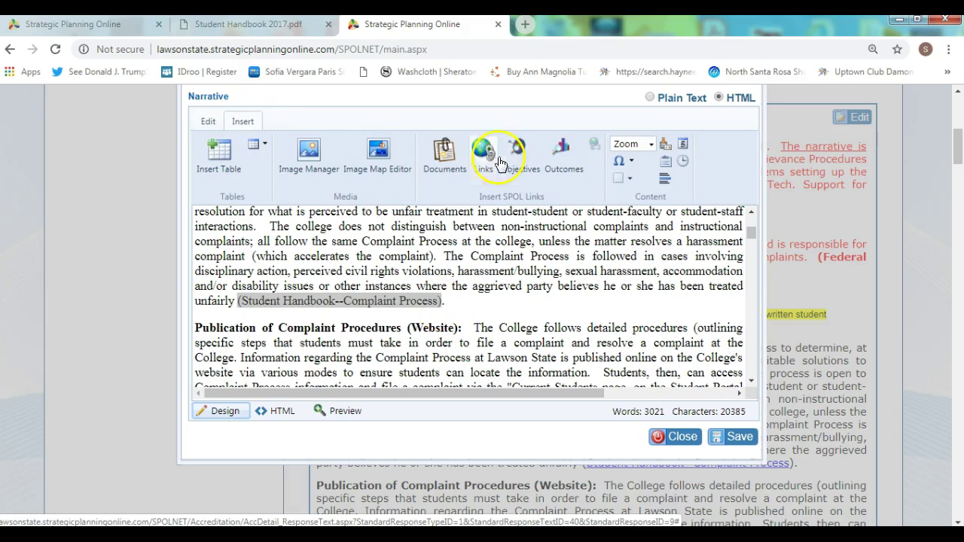
pyautogui.click(445, 151)
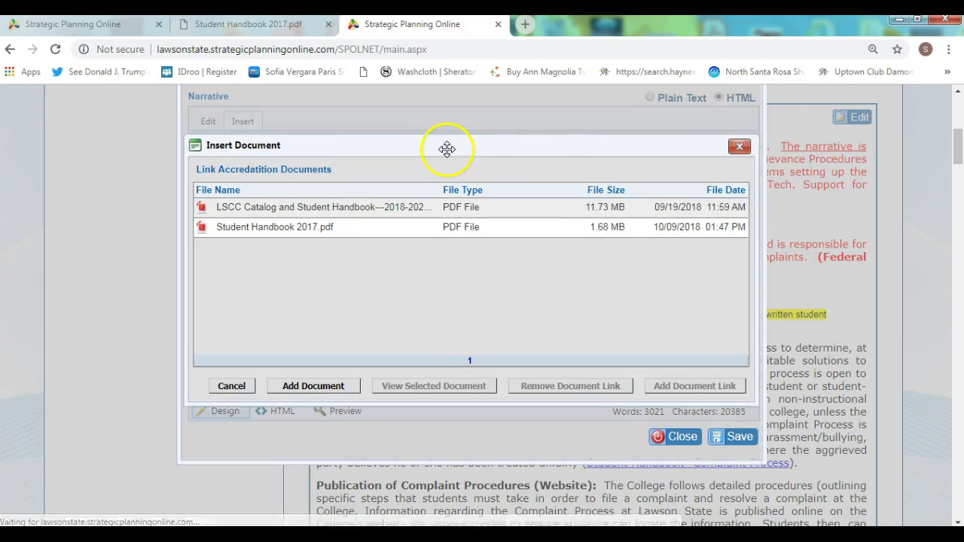
pyautogui.click(330, 230)
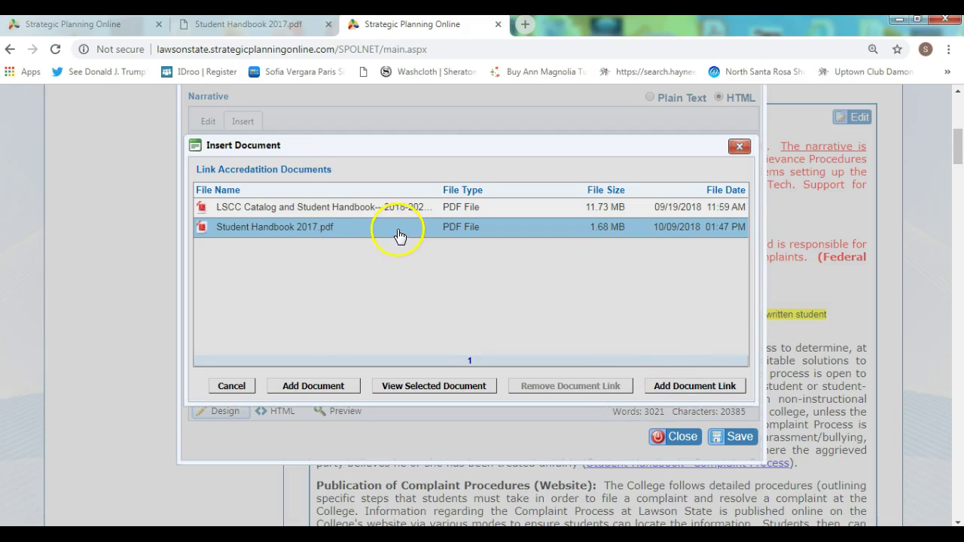
pyautogui.click(693, 385)
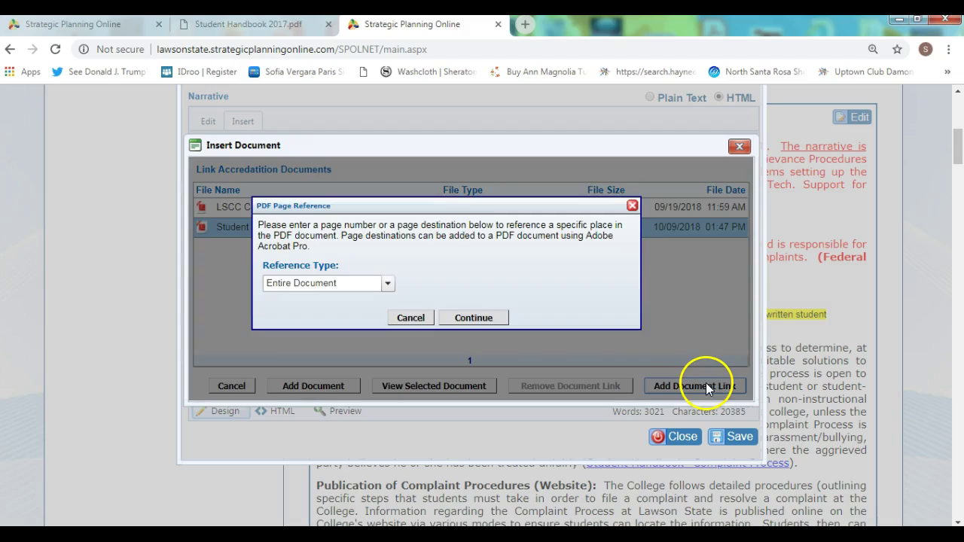
# - Reference the PDF by Page Number with page 8 and insert the link into the narrative
pyautogui.click(388, 285)
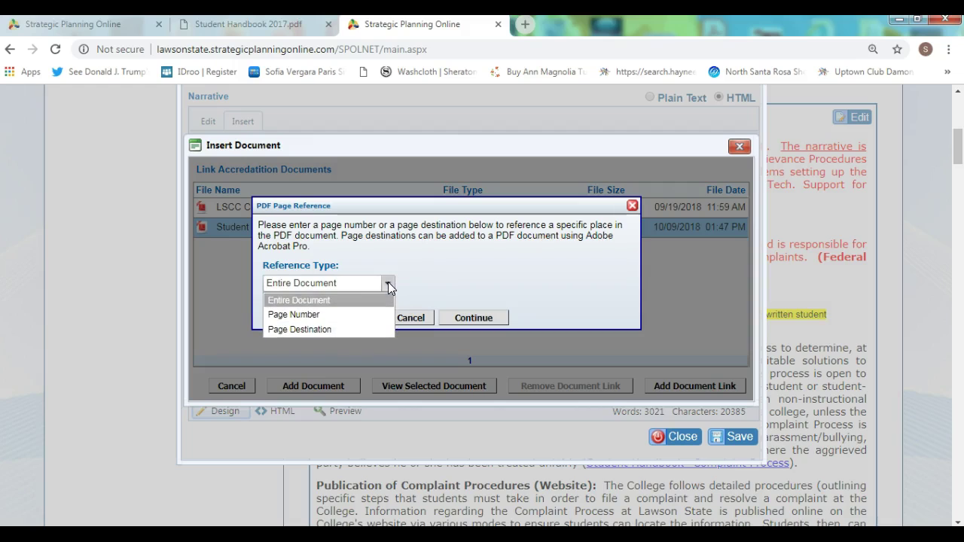
pyautogui.click(338, 316)
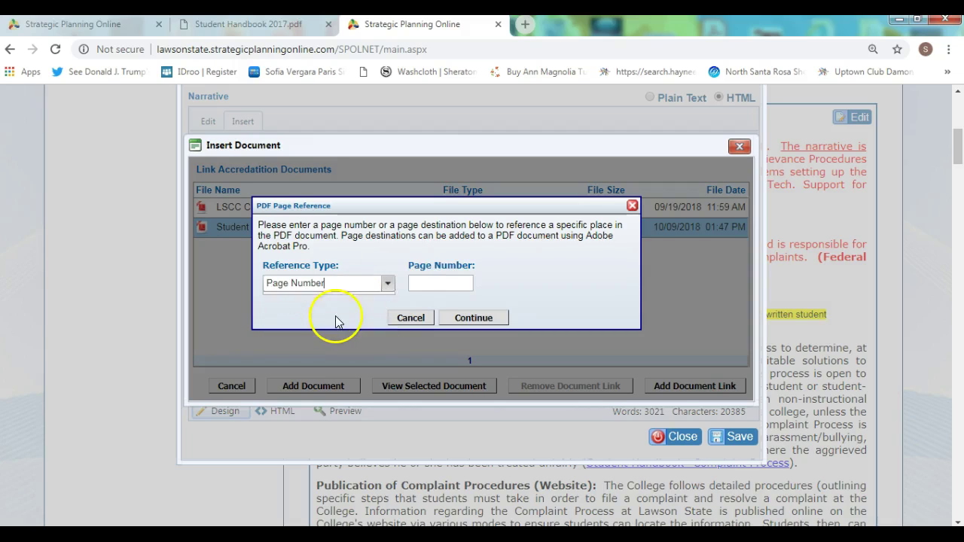
pyautogui.click(424, 282)
pyautogui.write('8')
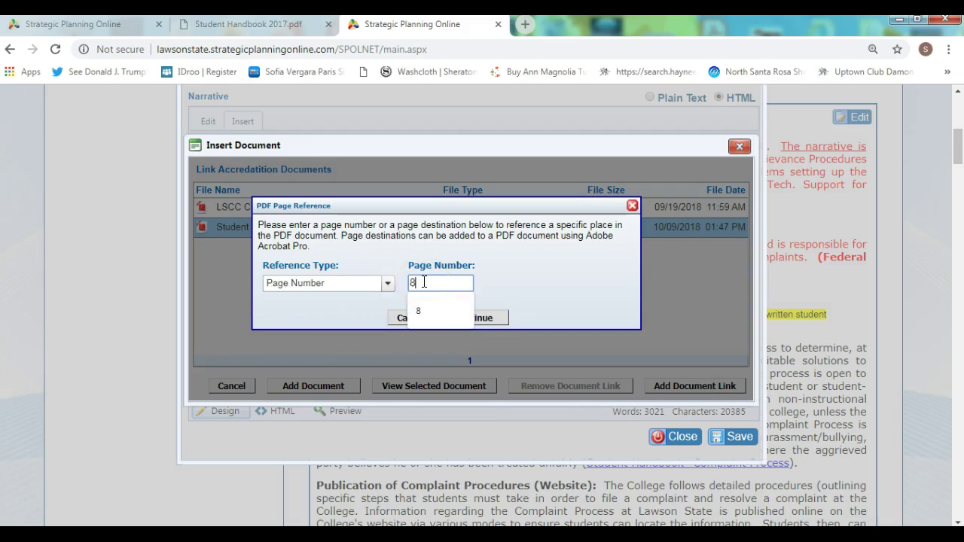
pyautogui.click(473, 319)
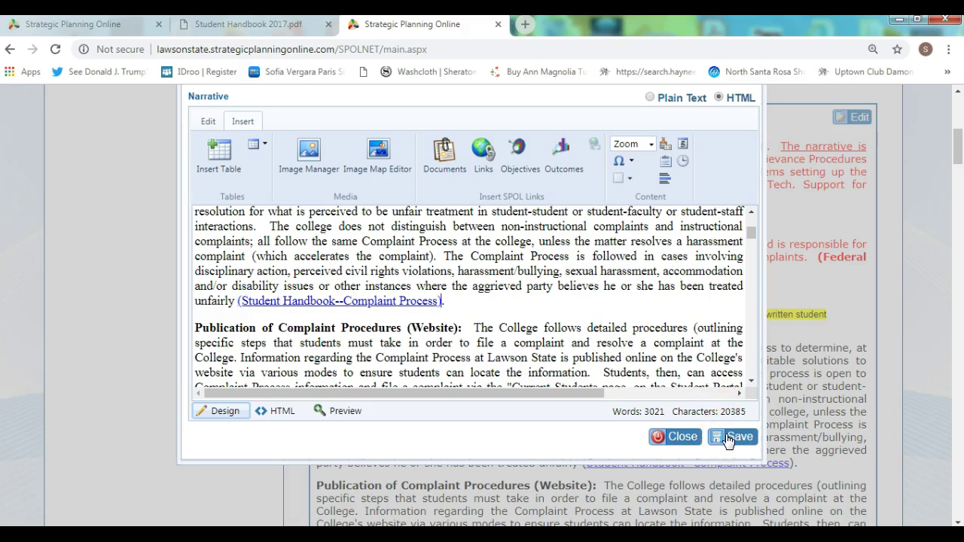
# - Save the narrative with the re-added handbook link and close the Edit Response window
pyautogui.click(666, 446)
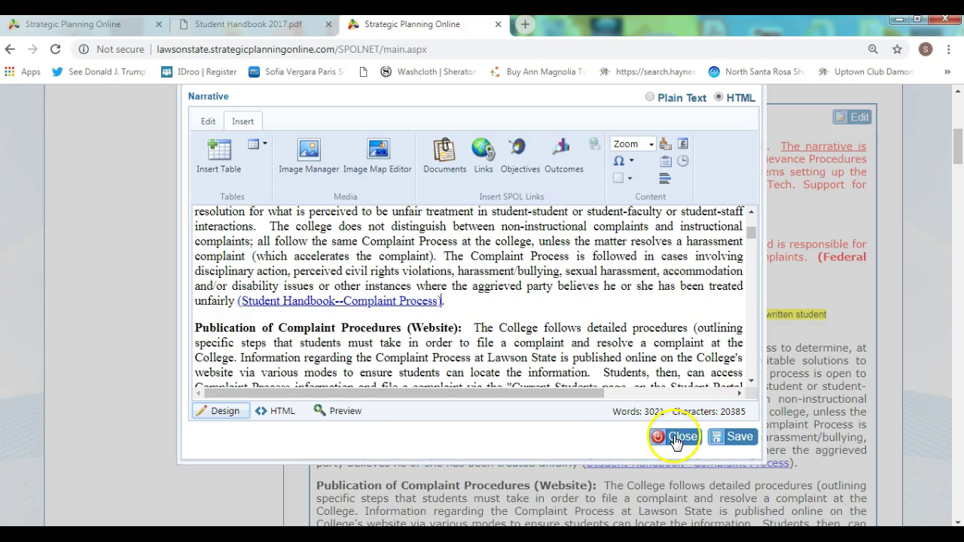
pyautogui.click(735, 439)
pyautogui.click(673, 438)
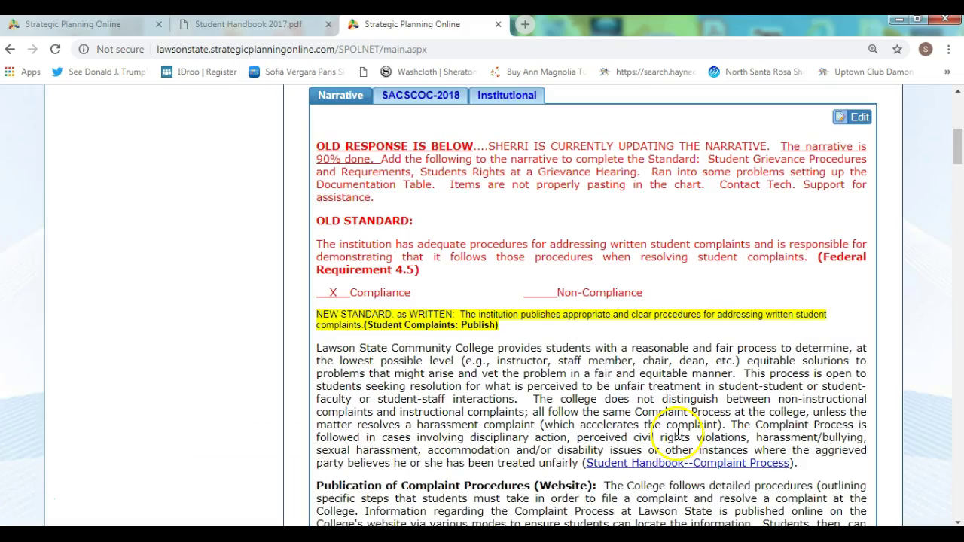
# - Open the Student Handbook--Complaint Process link above the Website paragraph to check its target page, and close the PDF tabs it opens
pyautogui.moveTo(959, 149); pyautogui.dragTo(960, 176)
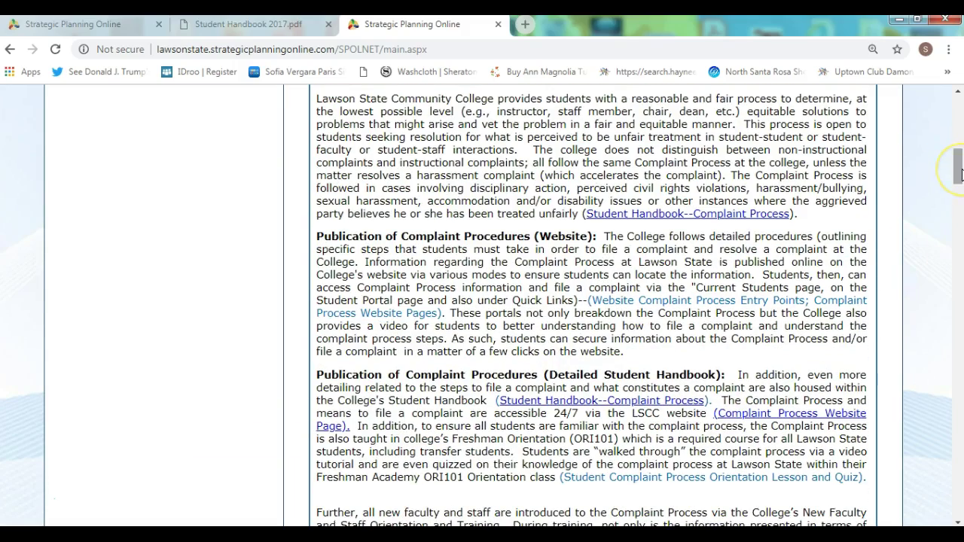
pyautogui.click(670, 217)
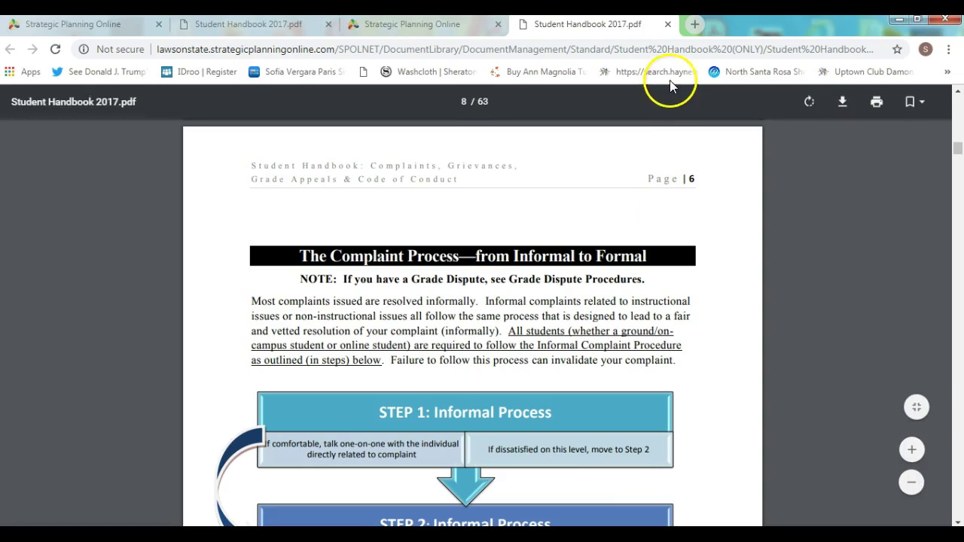
pyautogui.click(668, 25)
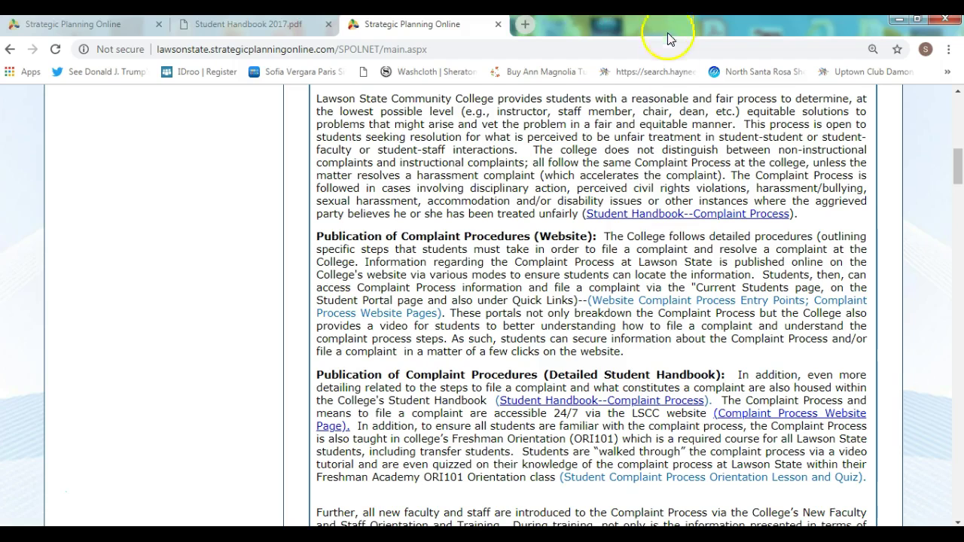
pyautogui.rightClick(689, 215)
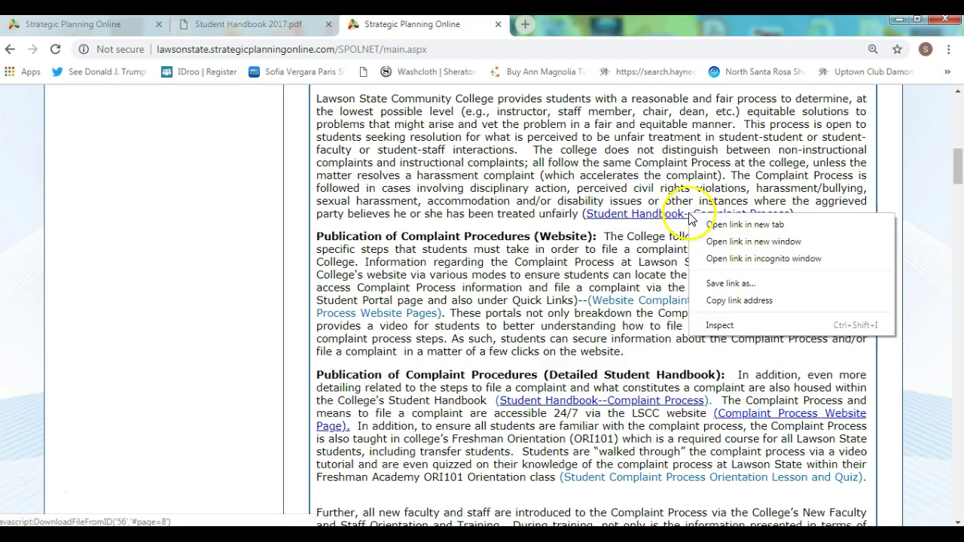
pyautogui.click(646, 214)
pyautogui.rightClick(646, 214)
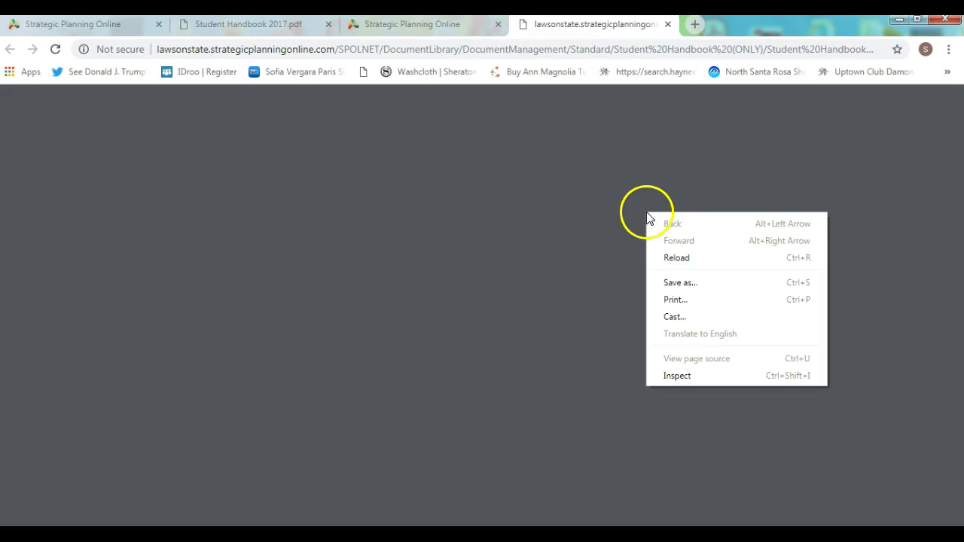
pyautogui.click(667, 25)
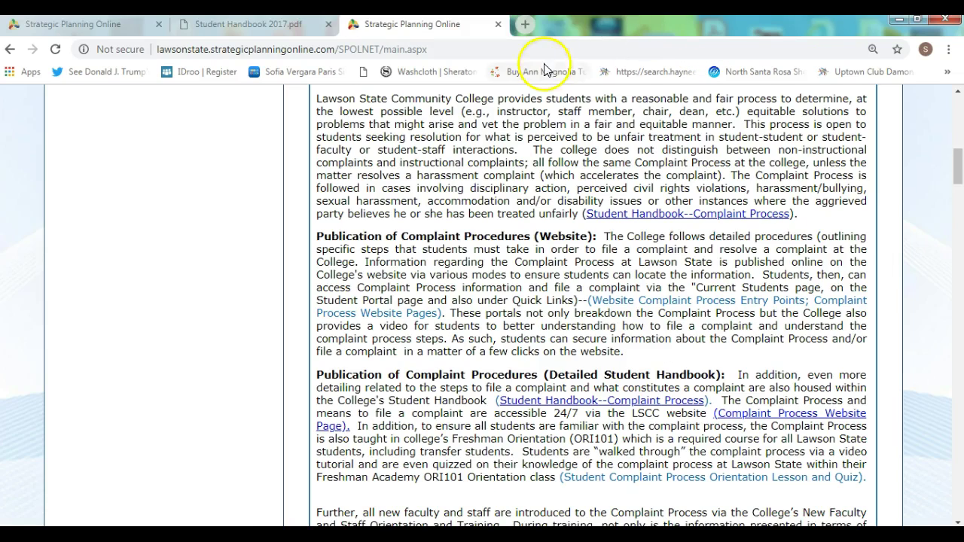
# - Reopen the narrative response for editing and remove the link from the first "(Student Handbook--Complaint Process)" text again
pyautogui.moveTo(958, 172); pyautogui.dragTo(958, 138)
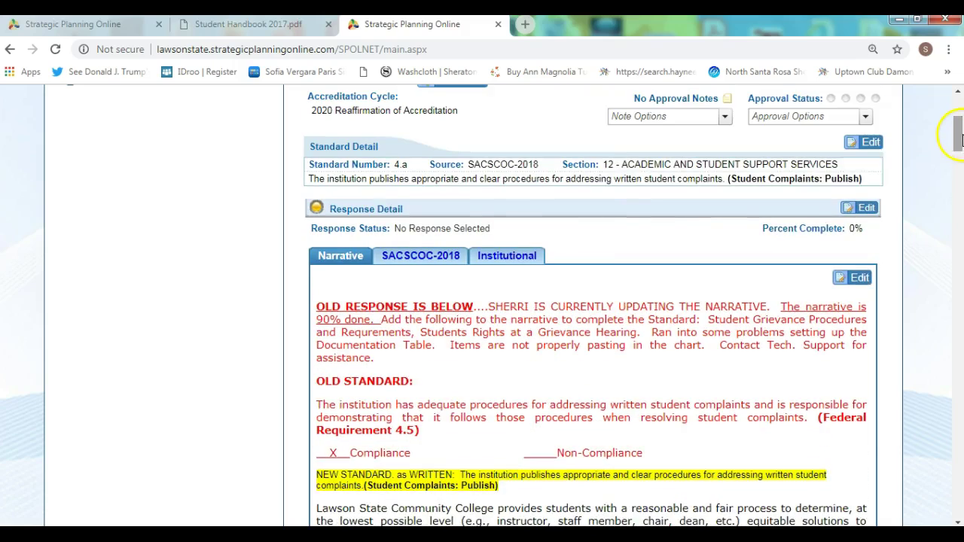
pyautogui.click(856, 278)
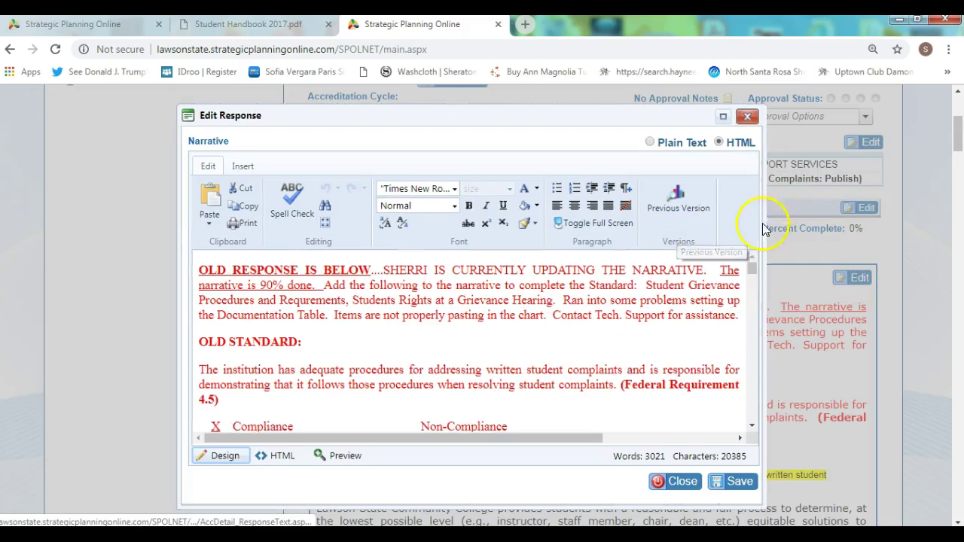
pyautogui.moveTo(752, 268); pyautogui.dragTo(752, 278)
pyautogui.click(366, 304)
pyautogui.rightClick(373, 314)
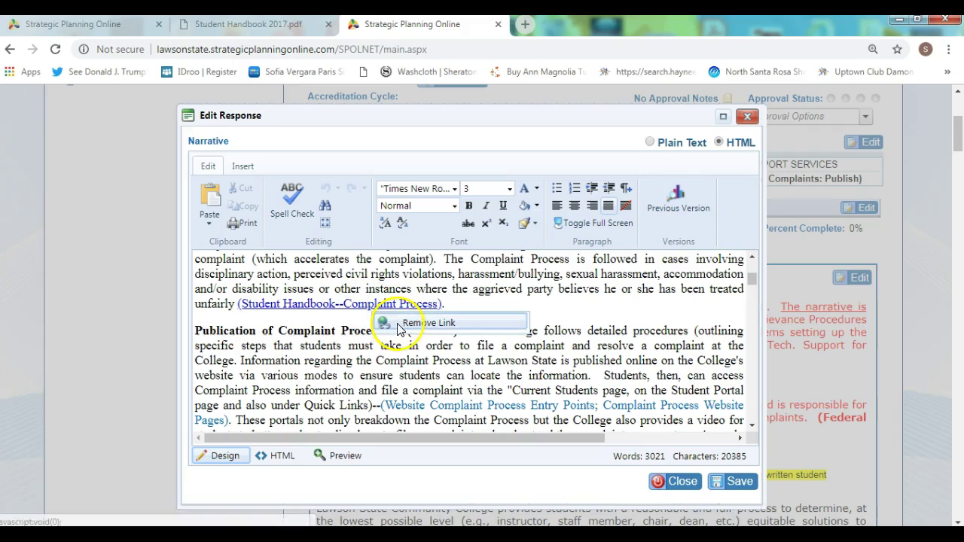
pyautogui.click(399, 325)
# - Add a document link to Student Handbook 2017.pdf on the unlinked "(Student Handbook--Complaint Process)" text above the Website paragraph
pyautogui.moveTo(443, 304); pyautogui.dragTo(238, 303)
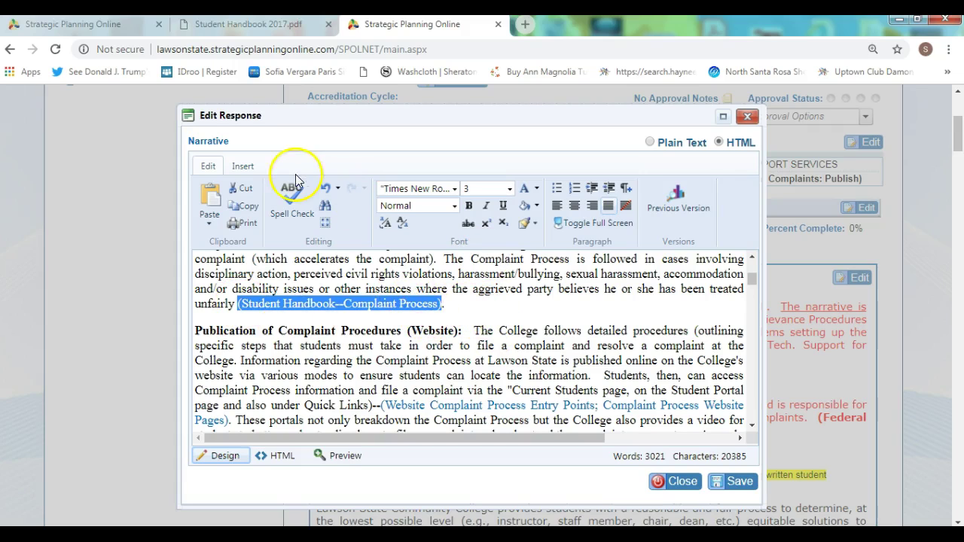
pyautogui.click(249, 170)
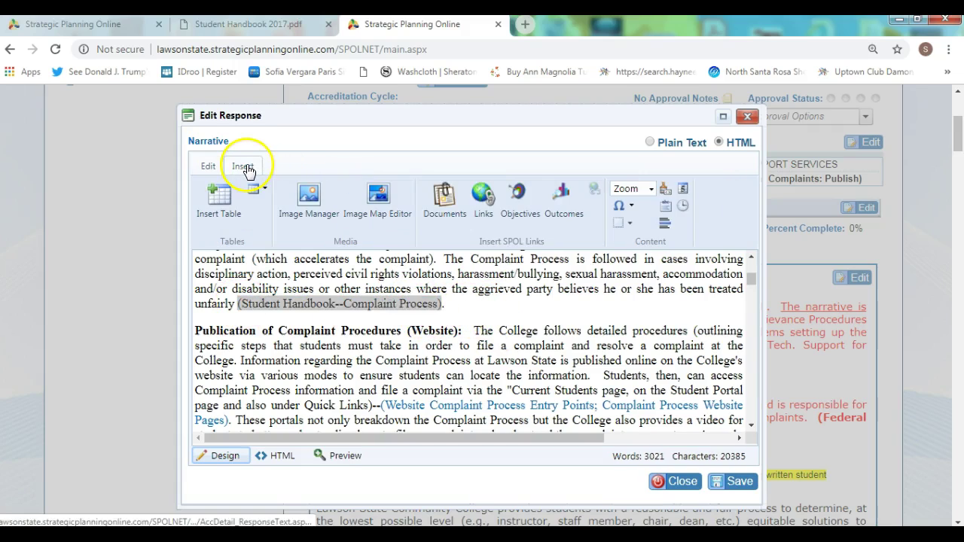
pyautogui.click(446, 202)
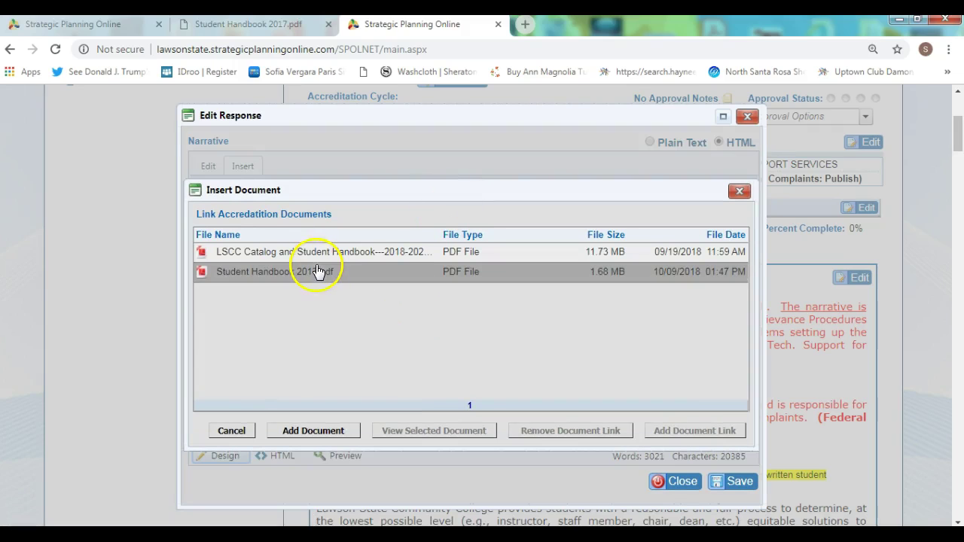
pyautogui.click(318, 272)
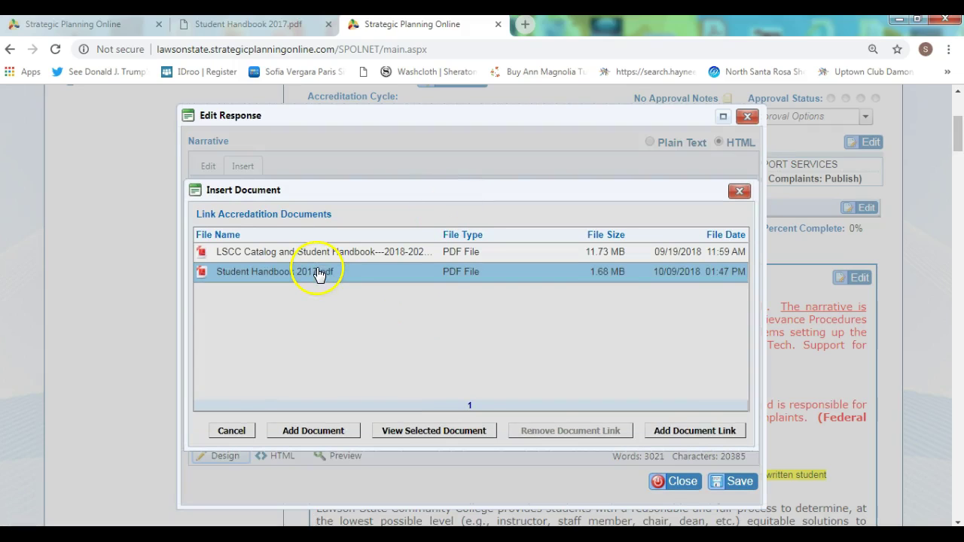
pyautogui.click(694, 433)
# - Reference the PDF by Page Number with page 1, then save the narrative and close the Edit Response window
pyautogui.click(389, 327)
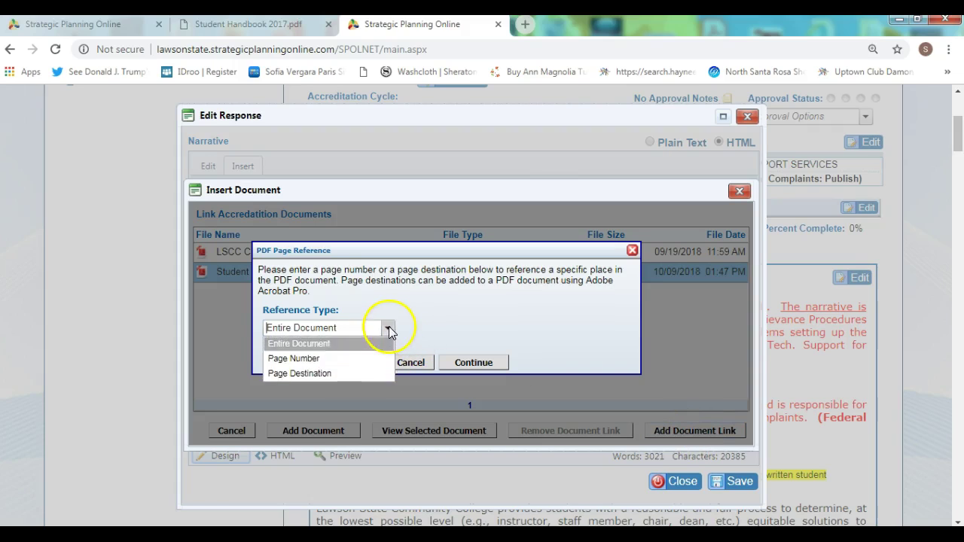
pyautogui.click(345, 359)
pyautogui.click(419, 328)
pyautogui.write('1')
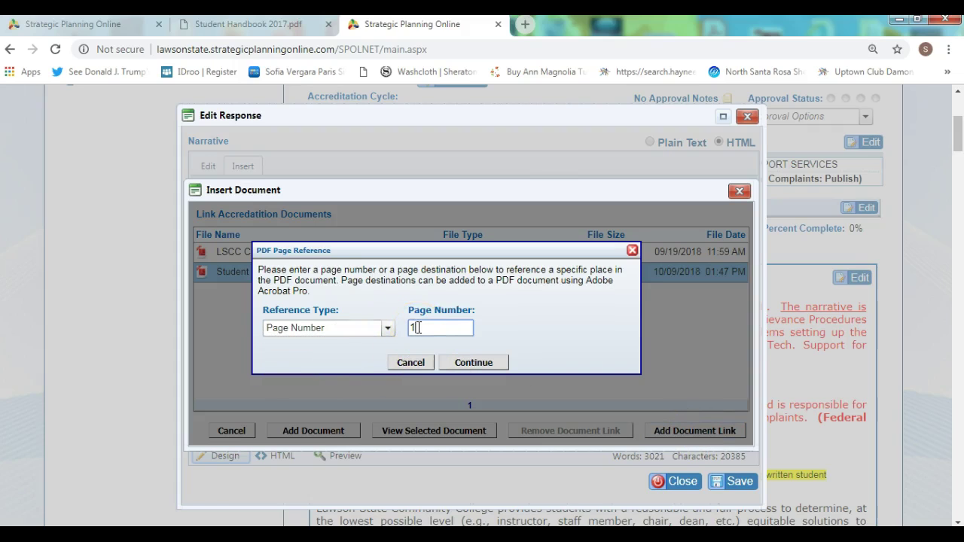
pyautogui.click(485, 366)
pyautogui.click(737, 486)
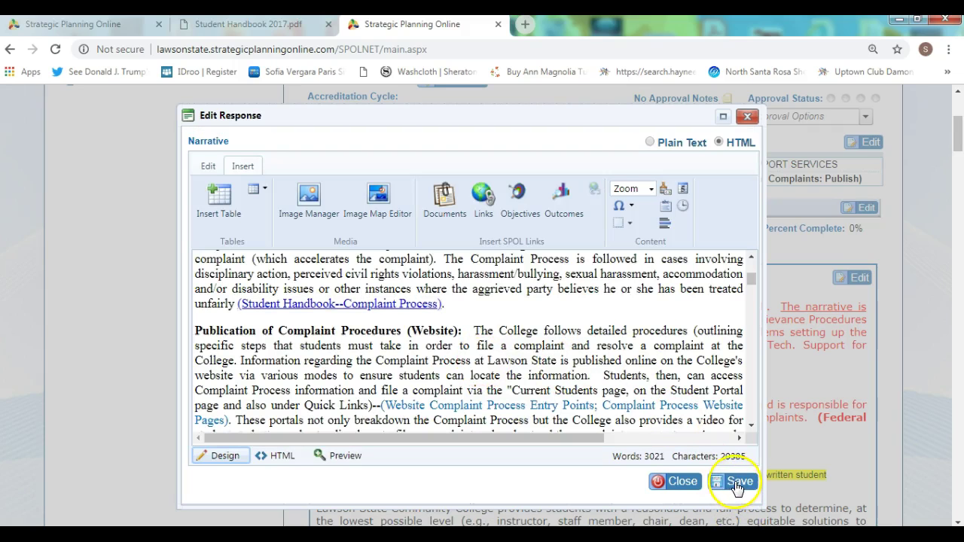
pyautogui.click(678, 484)
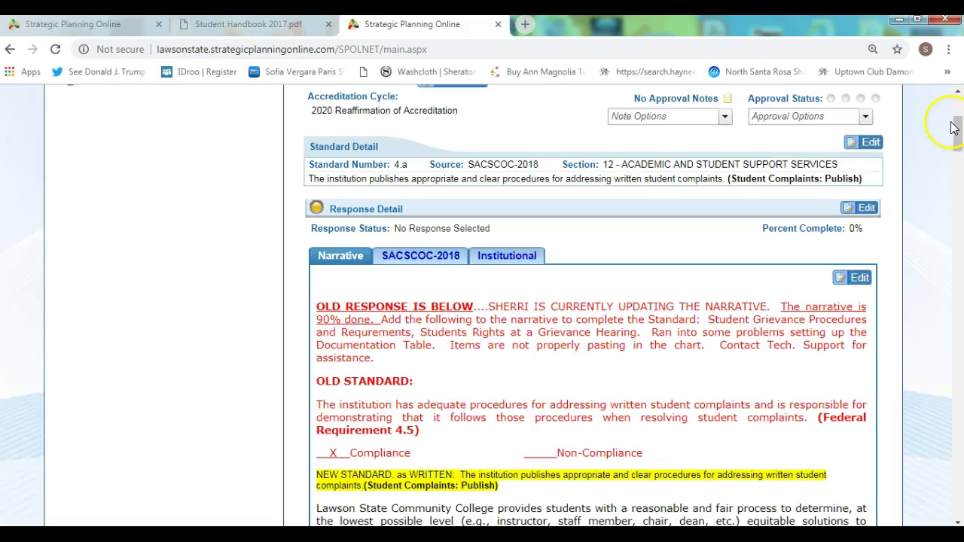
# - Open the saved Student Handbook--Complaint Process link above the Website paragraph, check which PDF page it targets, and close the PDF tab
pyautogui.moveTo(959, 132); pyautogui.dragTo(957, 159)
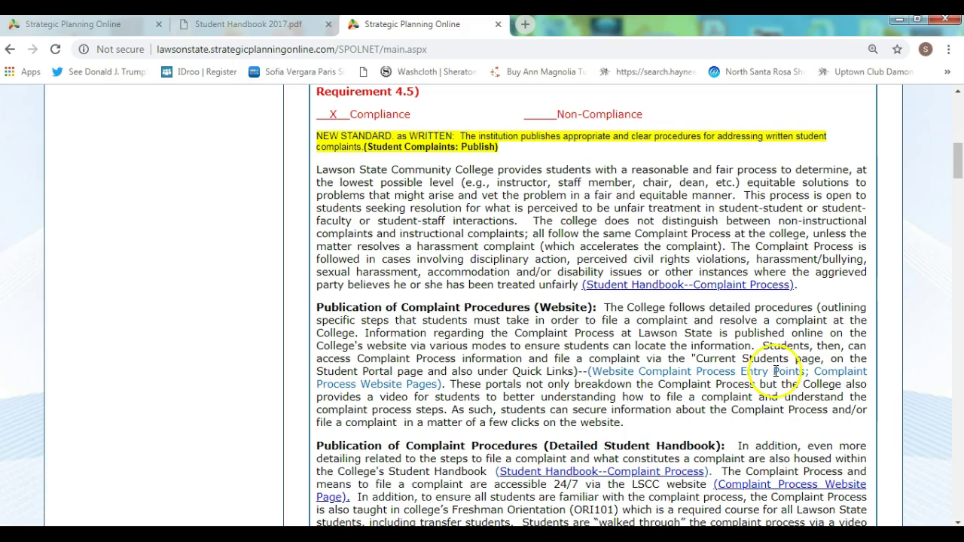
pyautogui.click(688, 286)
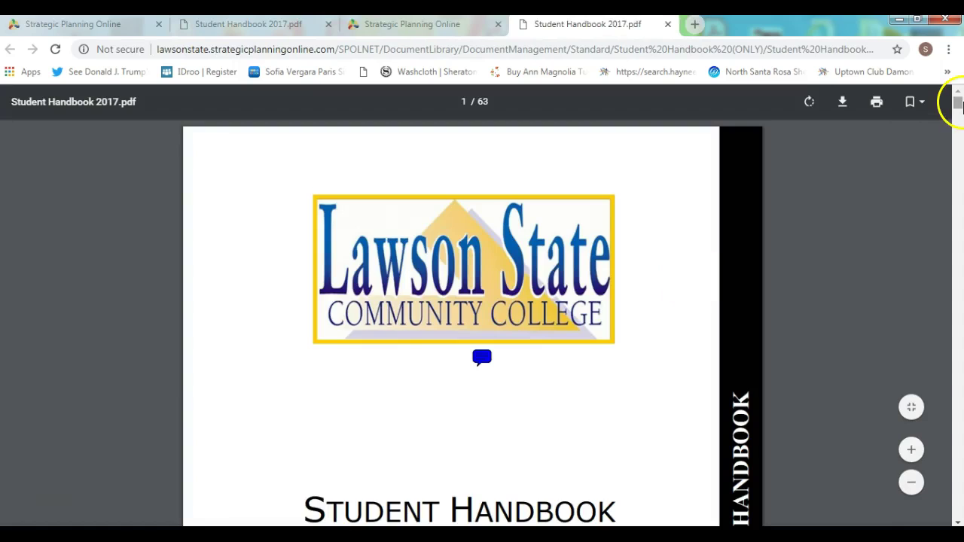
pyautogui.moveTo(959, 101); pyautogui.dragTo(959, 99)
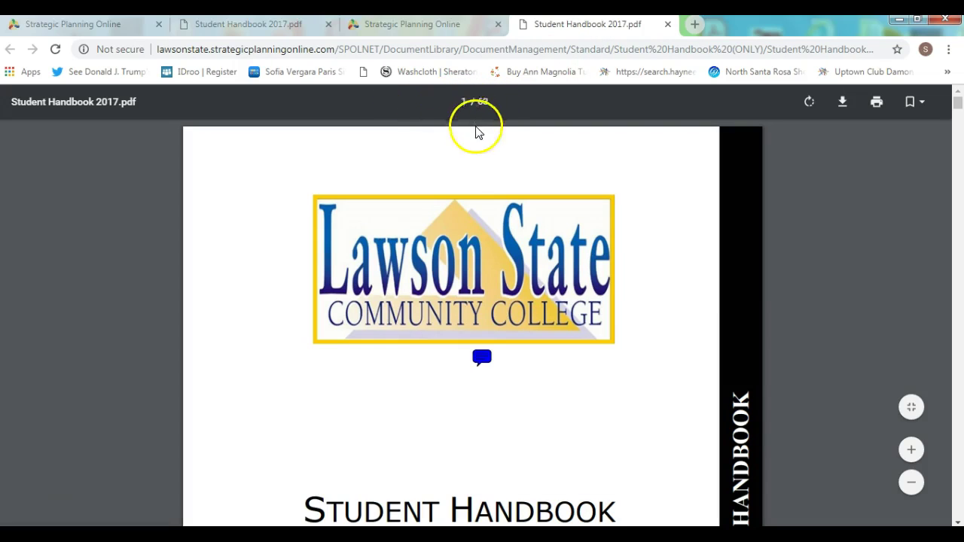
pyautogui.moveTo(960, 104); pyautogui.dragTo(960, 148)
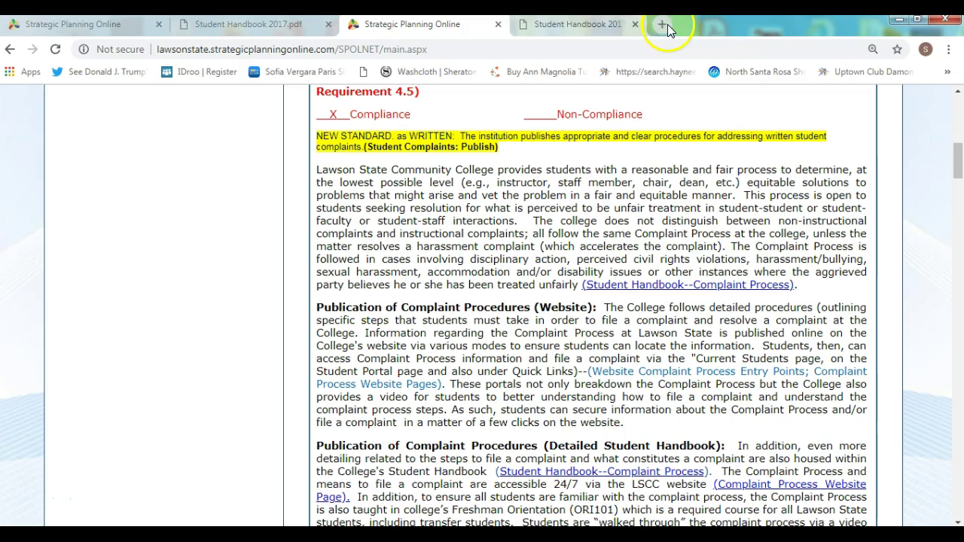
pyautogui.click(667, 25)
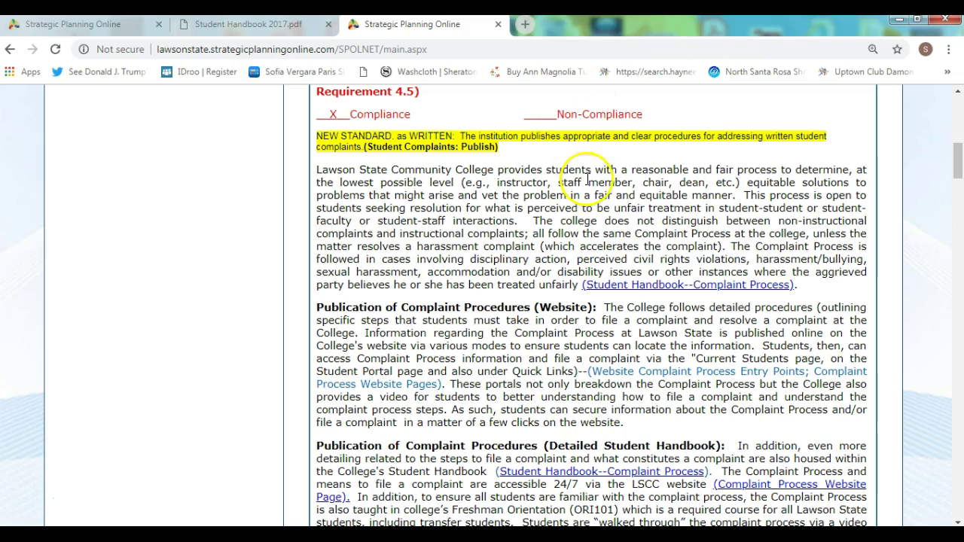
# - Open the same handbook link once more to recheck its target, close its PDF tab, and return to the start of the narrative
pyautogui.rightClick(663, 290)
pyautogui.click(654, 287)
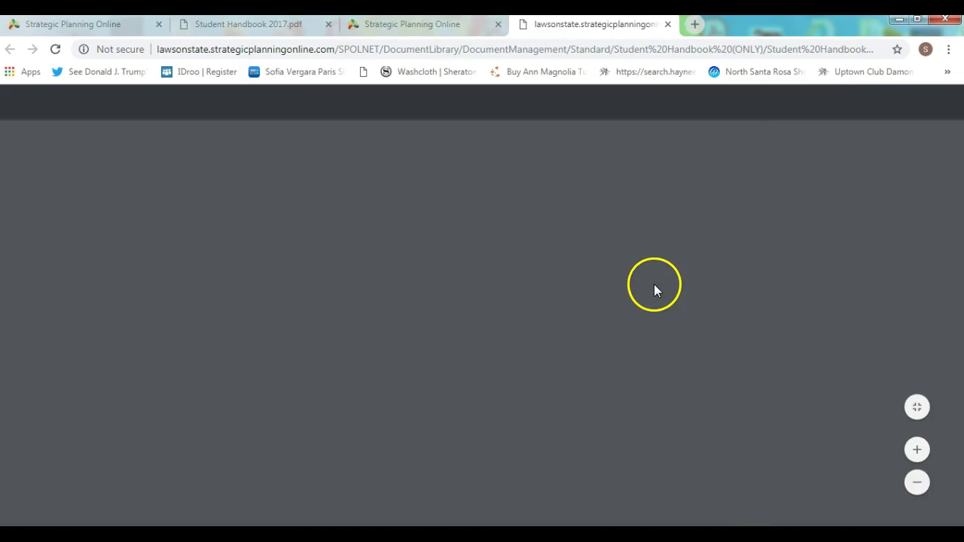
pyautogui.click(667, 24)
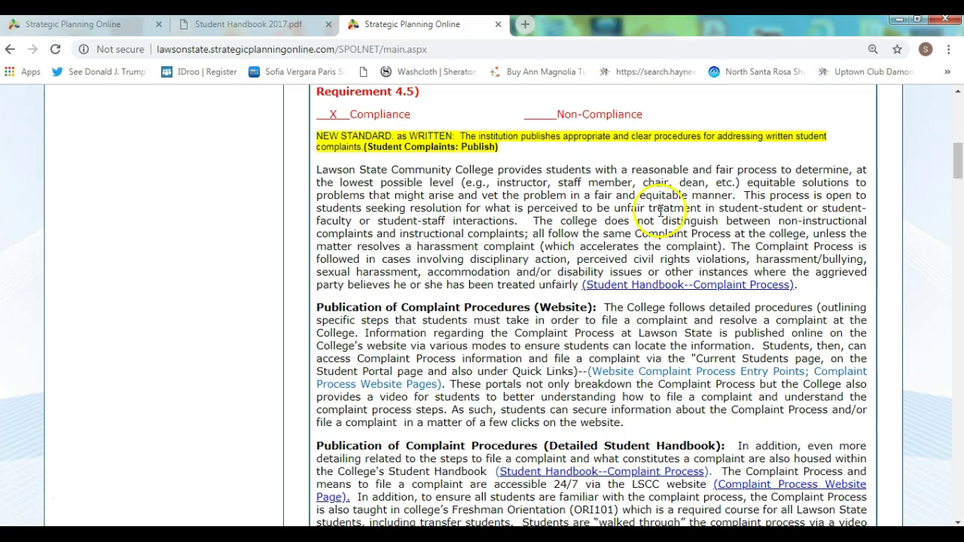
pyautogui.moveTo(959, 167); pyautogui.dragTo(960, 155)
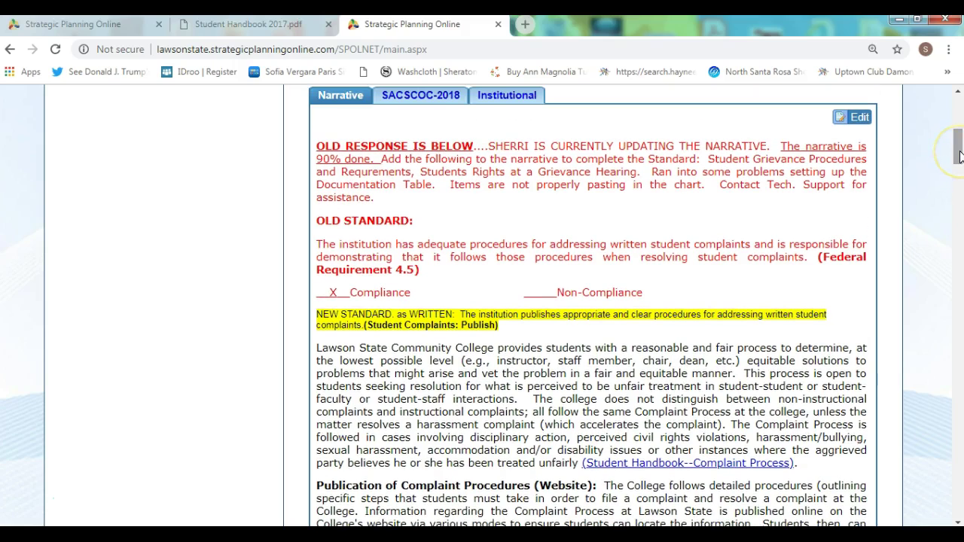